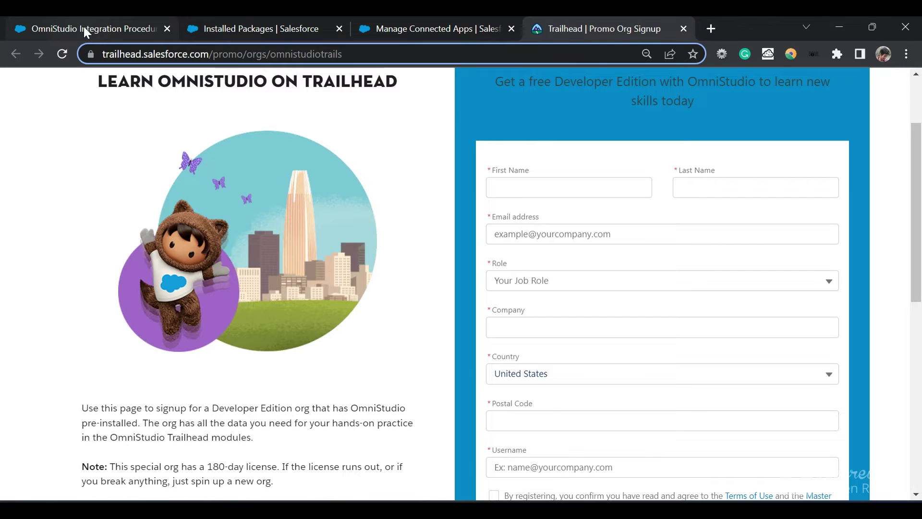
Check the OmniStudio package's namespace prefix and other details on the Installed Packages page in Salesforce Setup
left_click(84, 27)
left_click(205, 21)
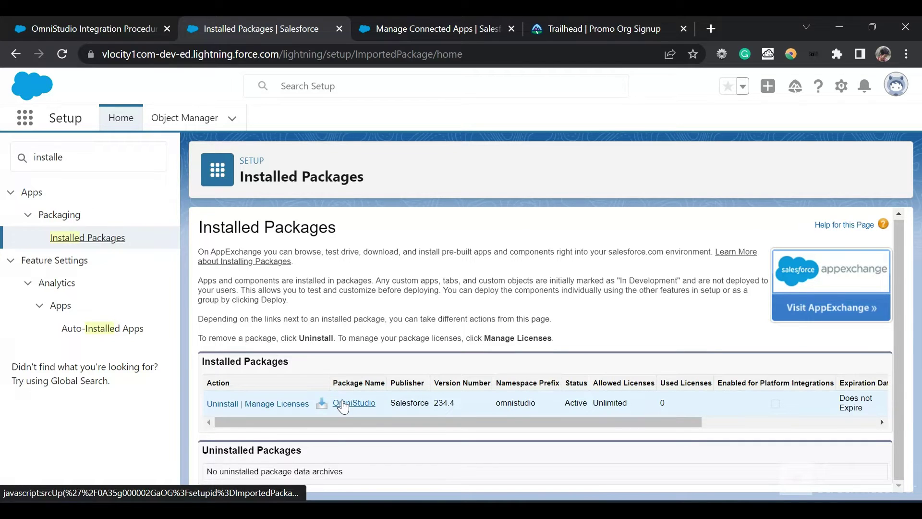
scroll(465, 404, "right", 2)
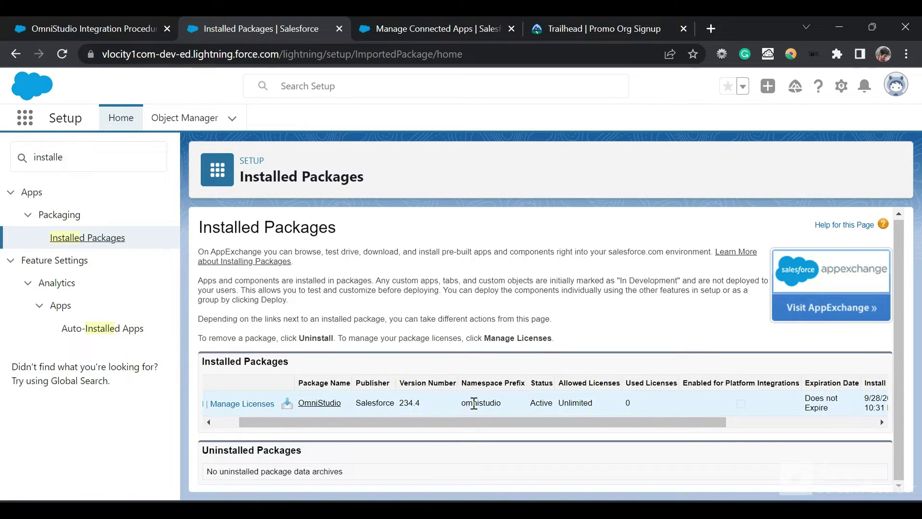
double_click(473, 404)
scroll(473, 403, "right", 6)
scroll(474, 404, "left", 7)
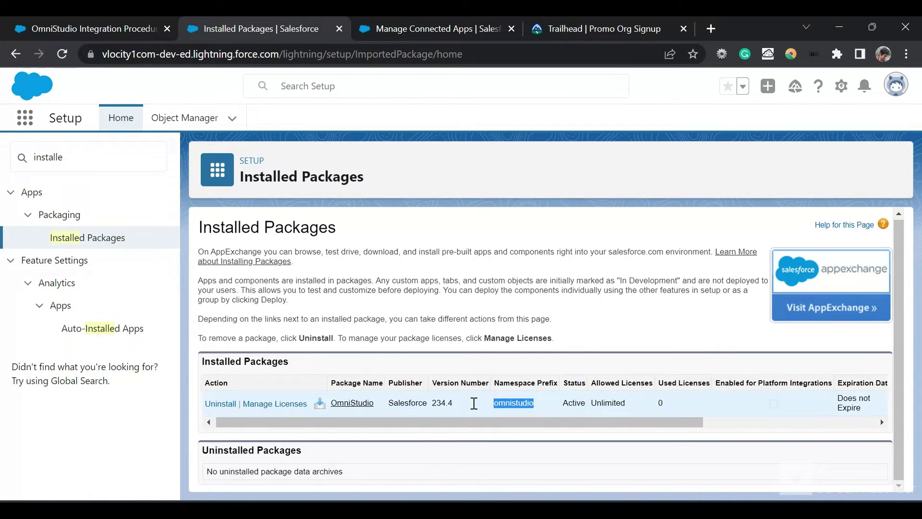
Return to the OmniStudio app and open the list of OmniStudio Integration Procedures
left_click(64, 26)
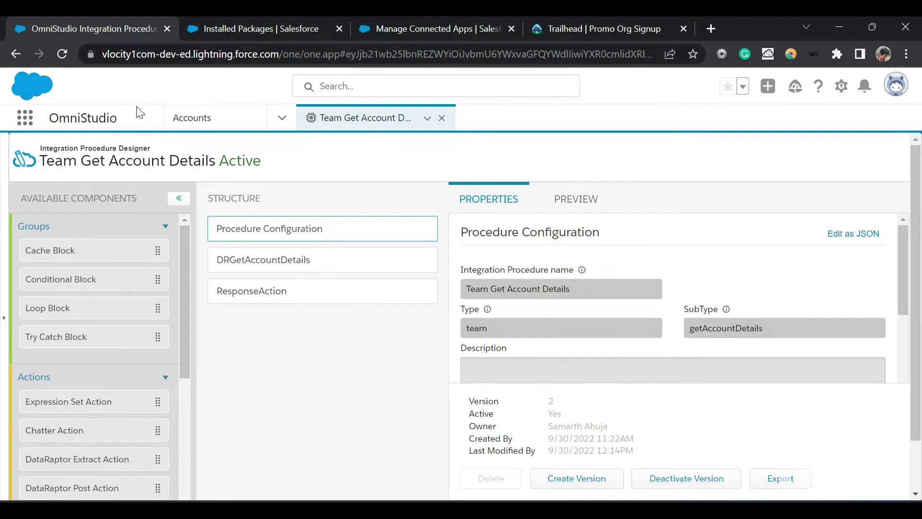
left_click(284, 120)
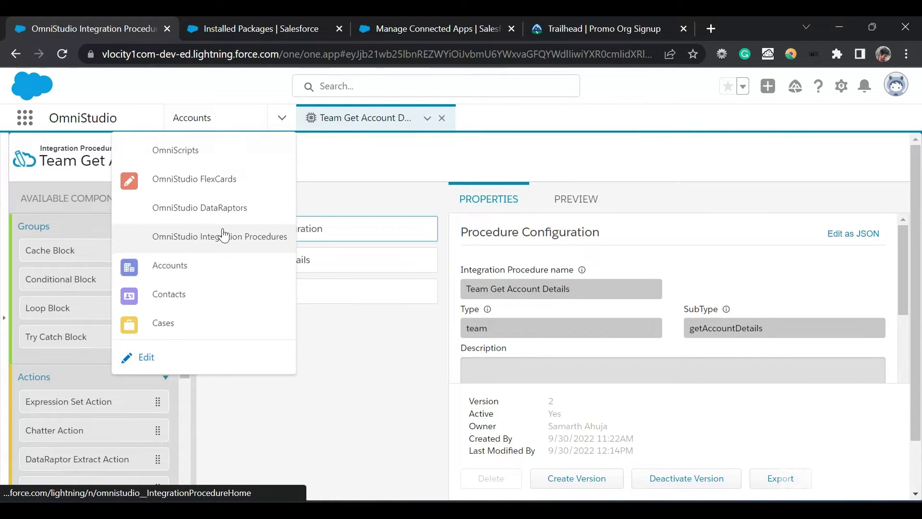
left_click(223, 236)
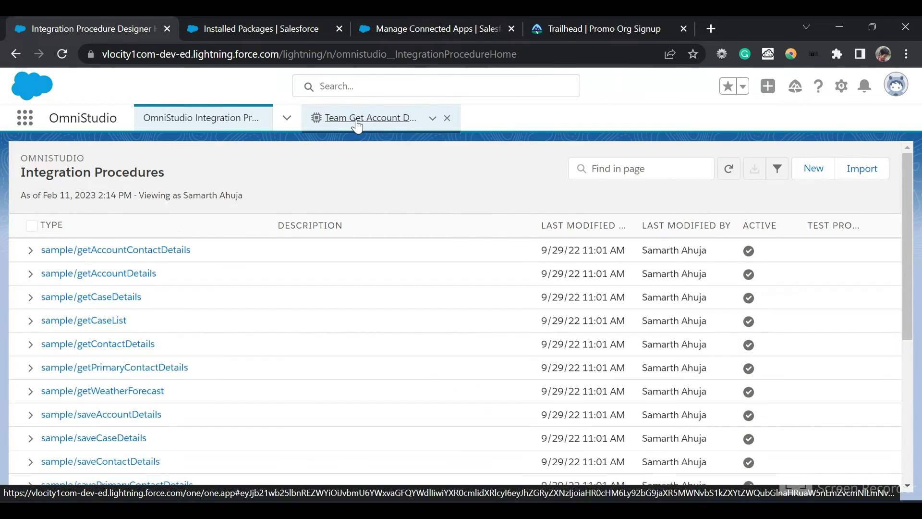
Reopen the Team Get Account Details procedure and review its Procedure Configuration, including name, Type, SubType and cache settings
left_click(356, 120)
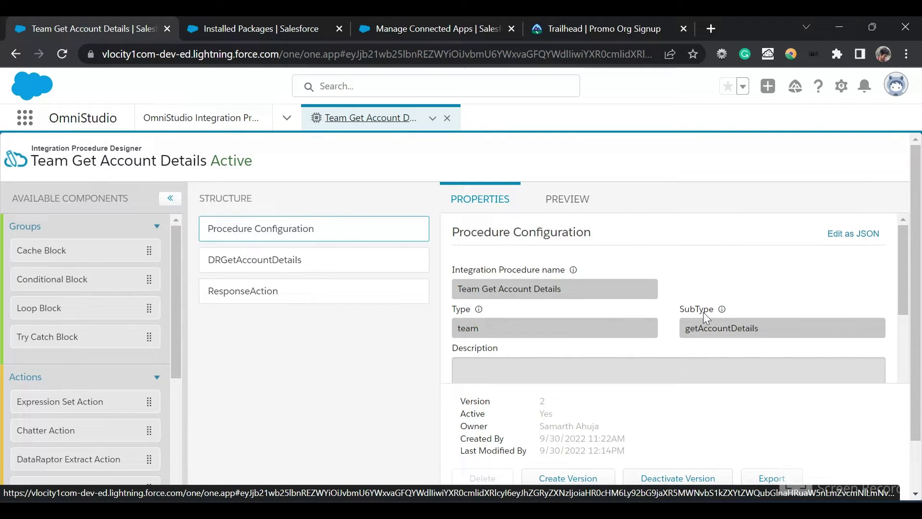
scroll(705, 324, "down", 2)
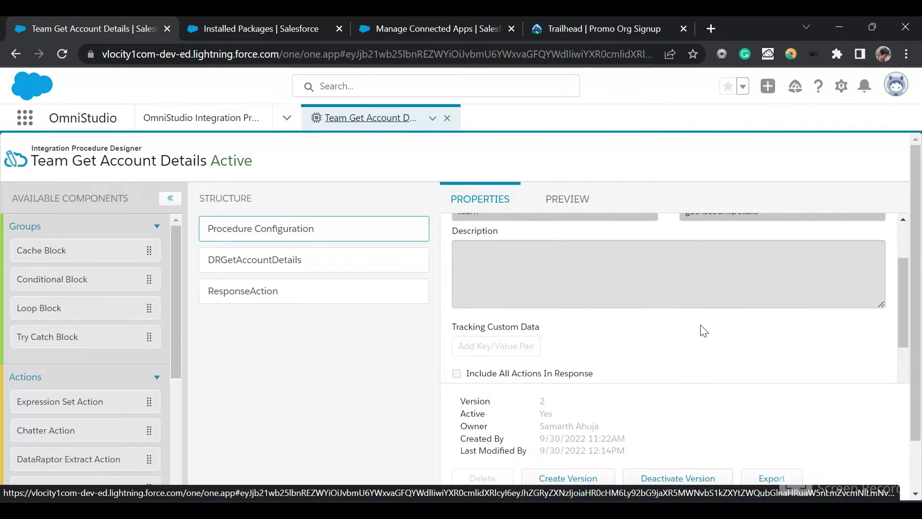
scroll(703, 332, "down", 3)
scroll(699, 324, "up", 6)
scroll(665, 297, "up", 3)
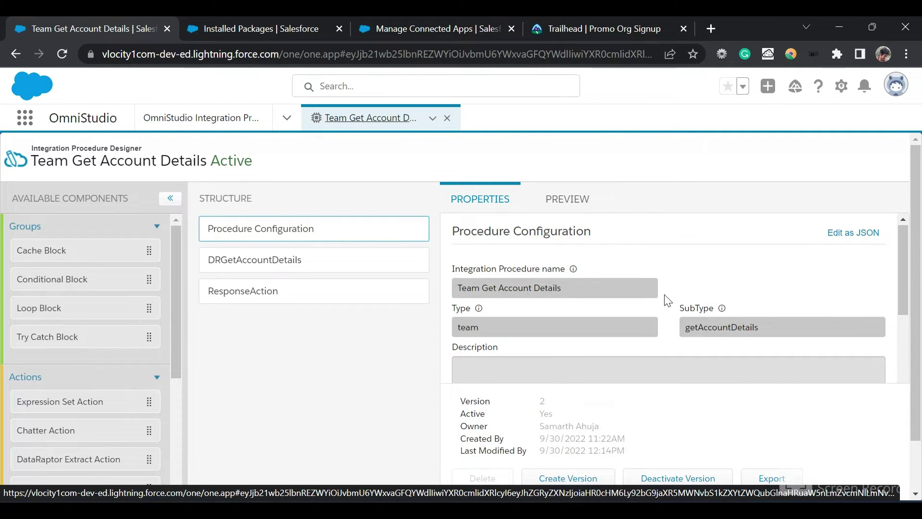
scroll(645, 365, "down", 1)
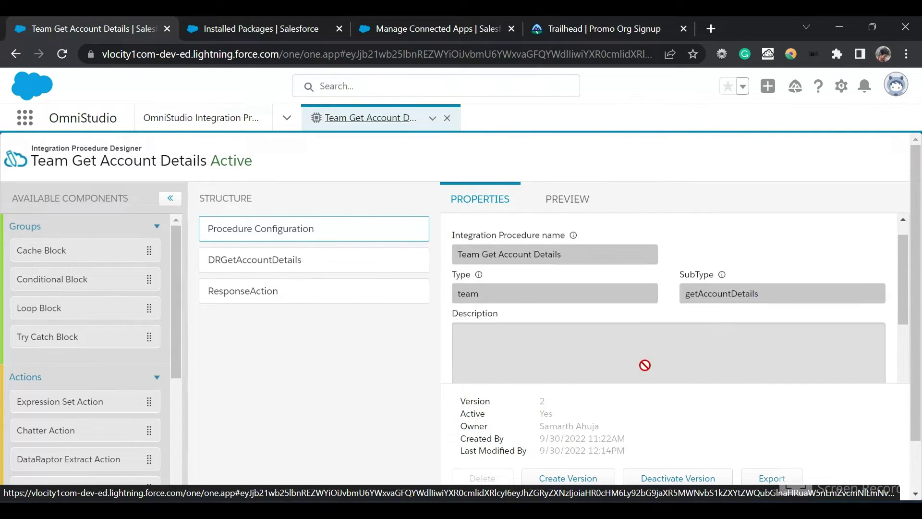
scroll(646, 369, "up", 2)
scroll(583, 344, "down", 3)
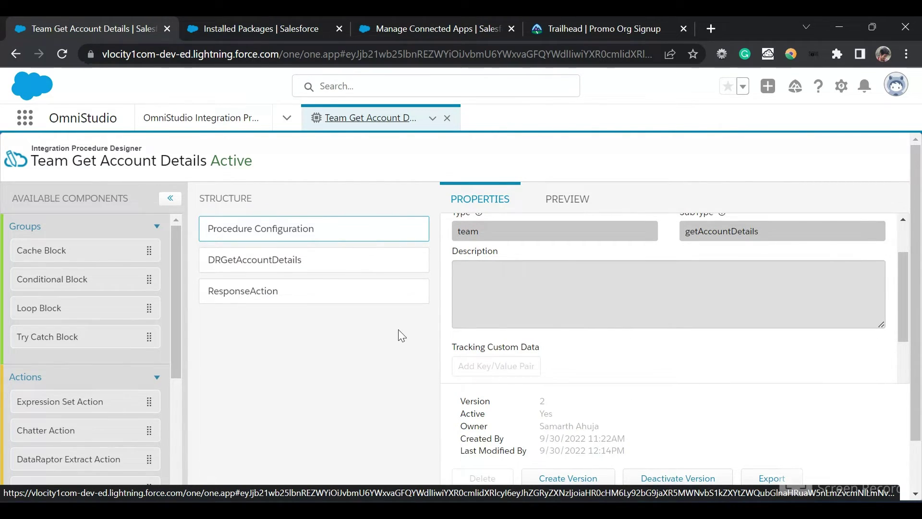
scroll(541, 308, "up", 3)
scroll(541, 309, "down", 10)
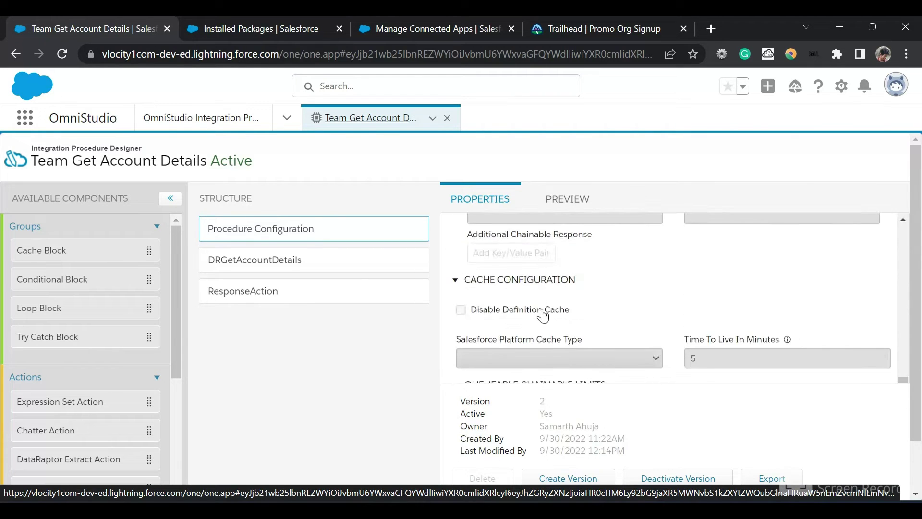
scroll(543, 315, "down", 2)
scroll(543, 314, "up", 12)
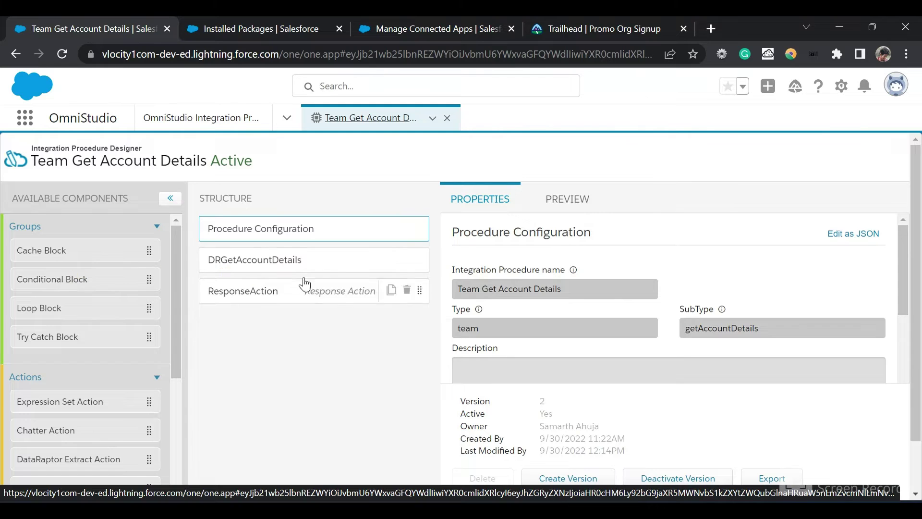
Inspect the DRGetAccountDetails element's DataRaptor Interface, input parameters and send/response transformations
left_click(333, 269)
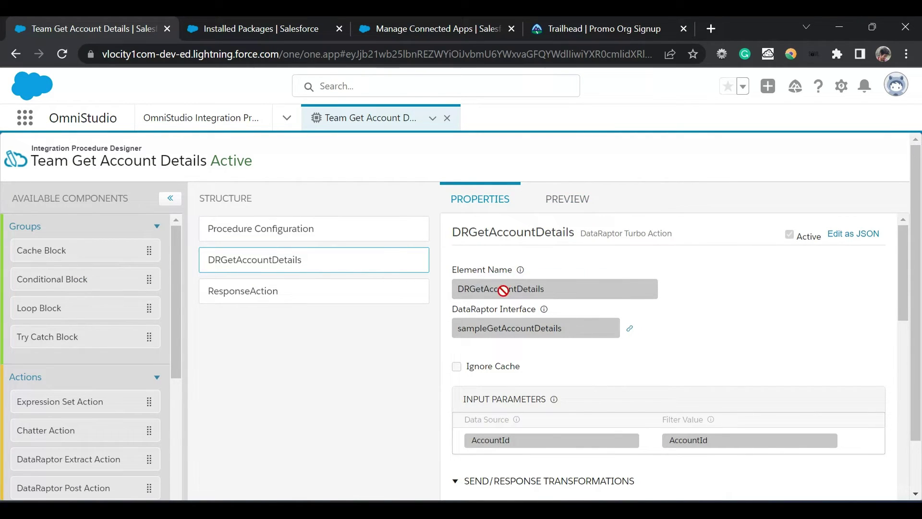
left_click_drag(487, 311, 496, 311)
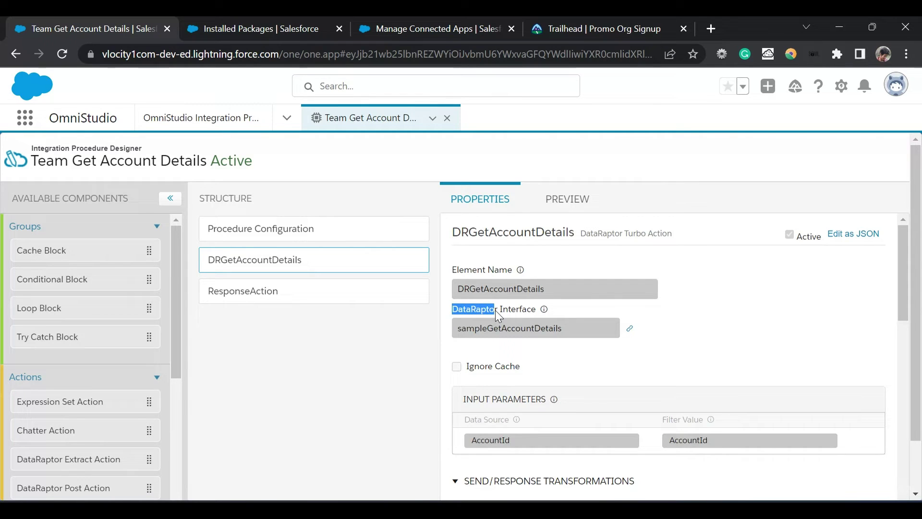
left_click(463, 330)
left_click_drag(464, 329, 560, 329)
scroll(560, 329, "down", 4)
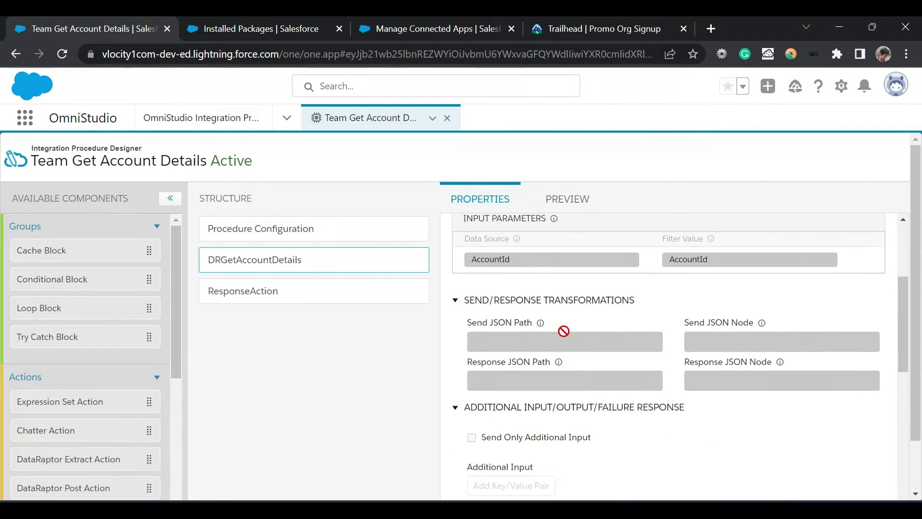
scroll(568, 336, "up", 1)
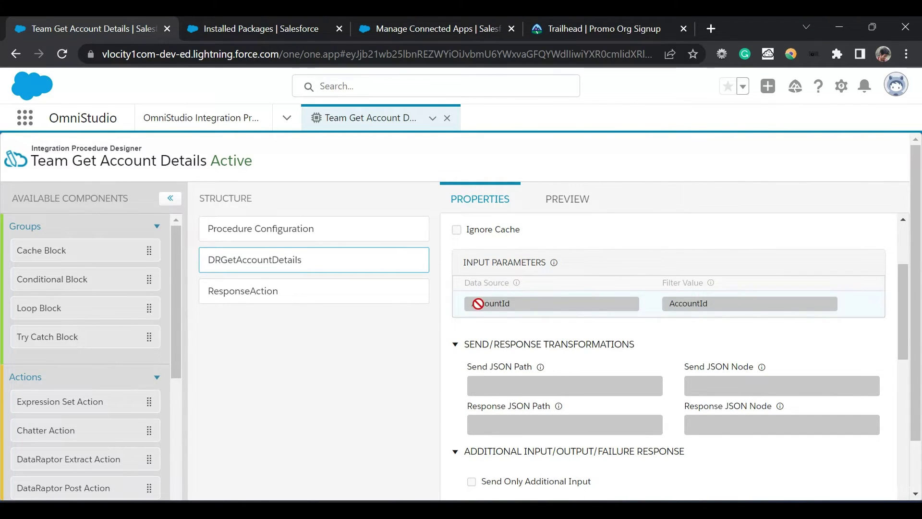
Review the ResponseAction element's response format and Send JSON Path, comparing it with the DRGetAccountDetails element
left_click(268, 298)
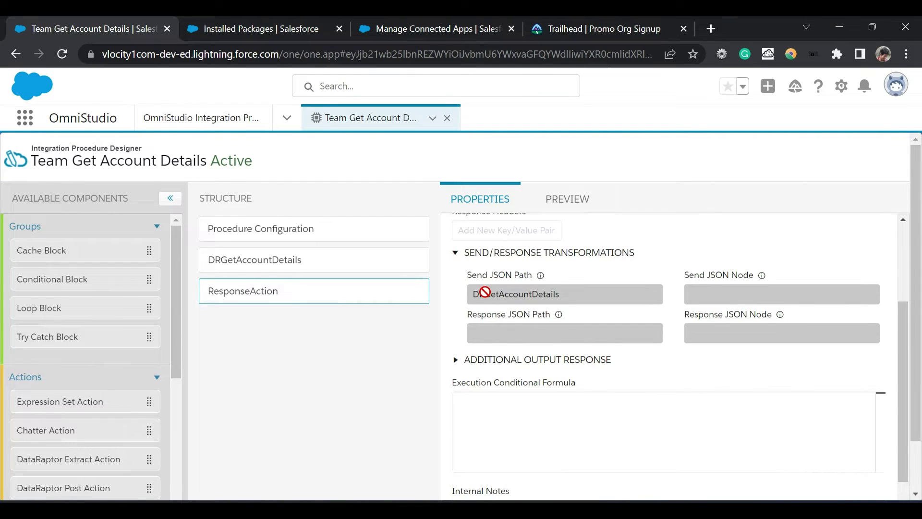
scroll(485, 291, "up", 3)
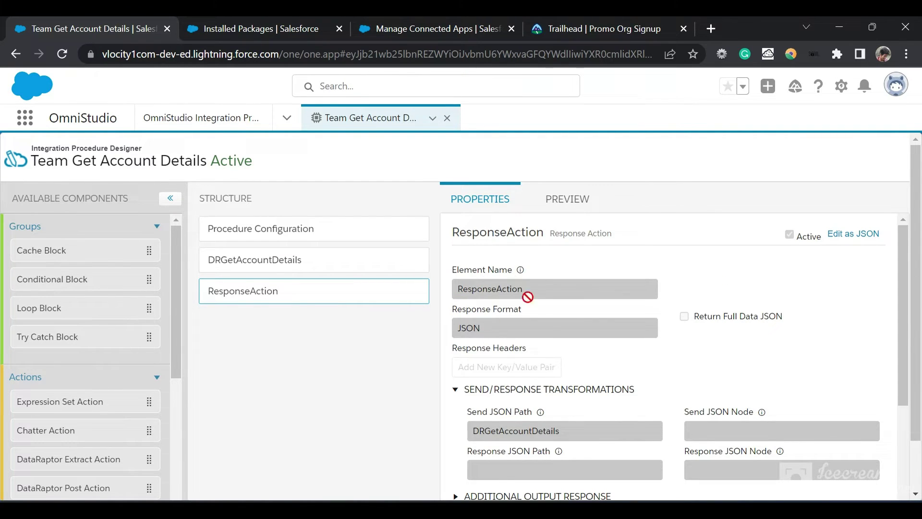
left_click(288, 265)
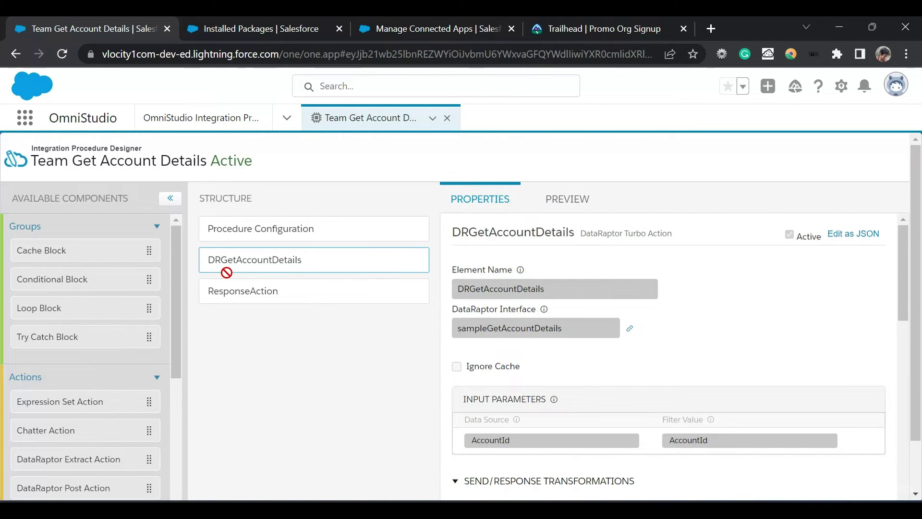
left_click(235, 303)
scroll(491, 360, "down", 2)
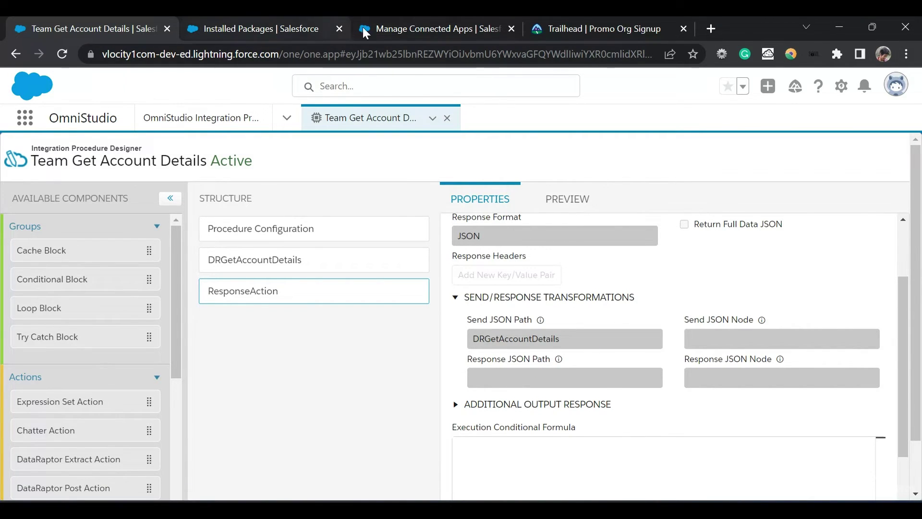
Examine the Postman connected app's details, selected OAuth scopes and callback URL in Manage Connected Apps
left_click(398, 26)
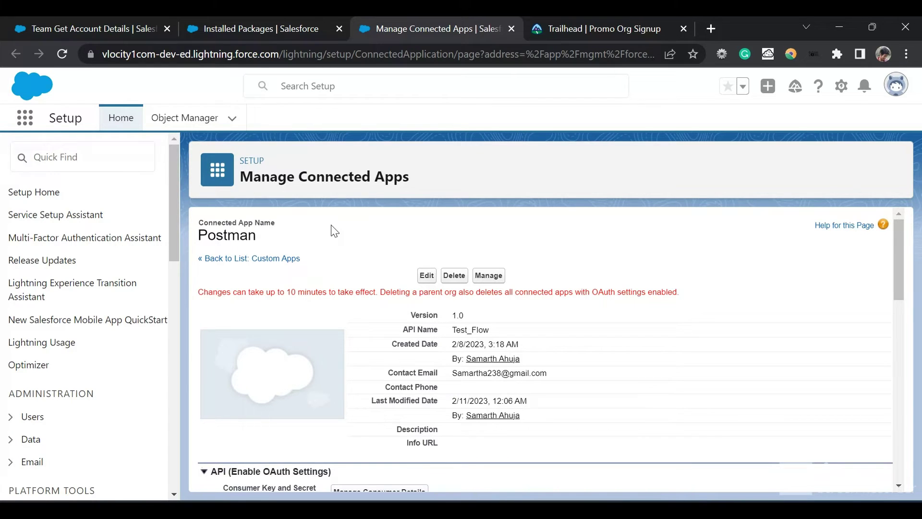
scroll(331, 226, "down", 2)
scroll(335, 231, "down", 3)
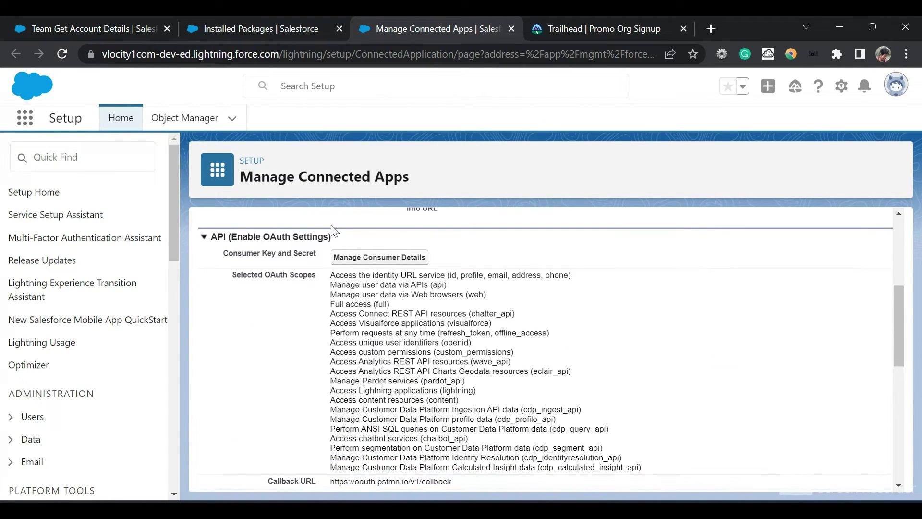
scroll(349, 304, "up", 5)
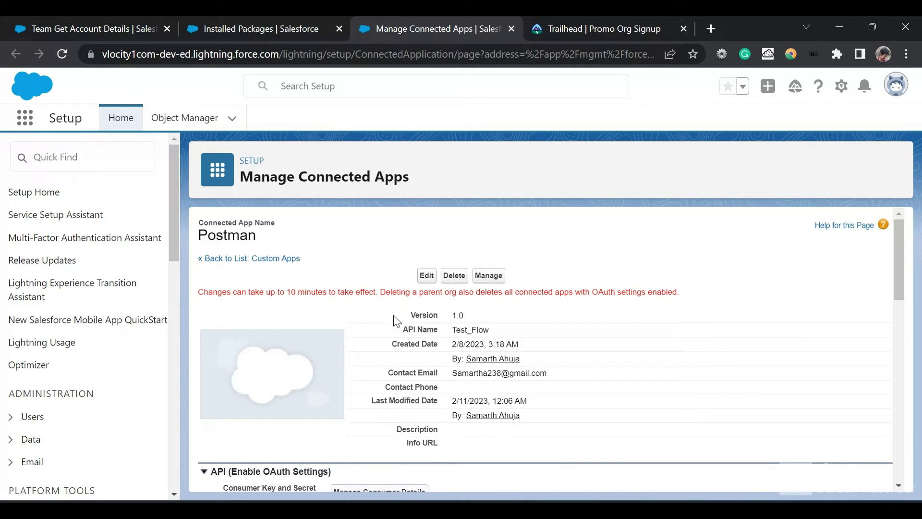
scroll(377, 243, "down", 12)
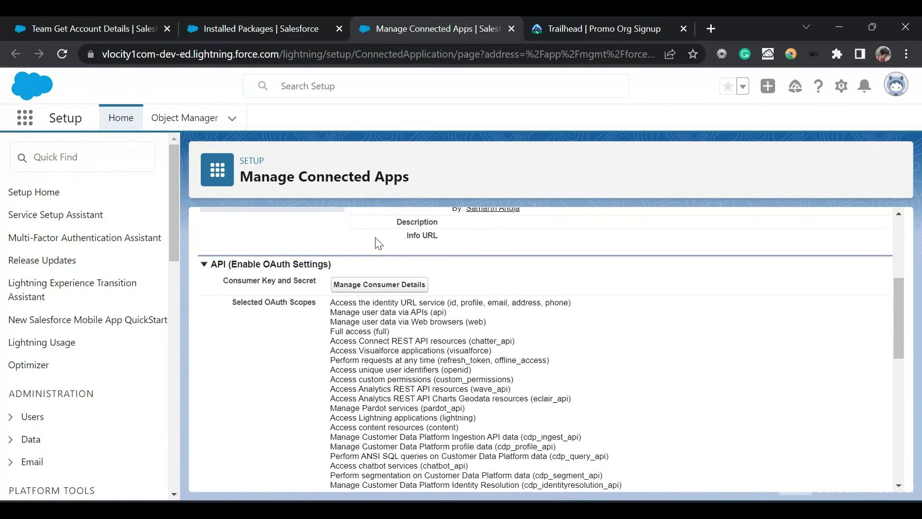
scroll(377, 243, "down", 4)
scroll(377, 243, "up", 10)
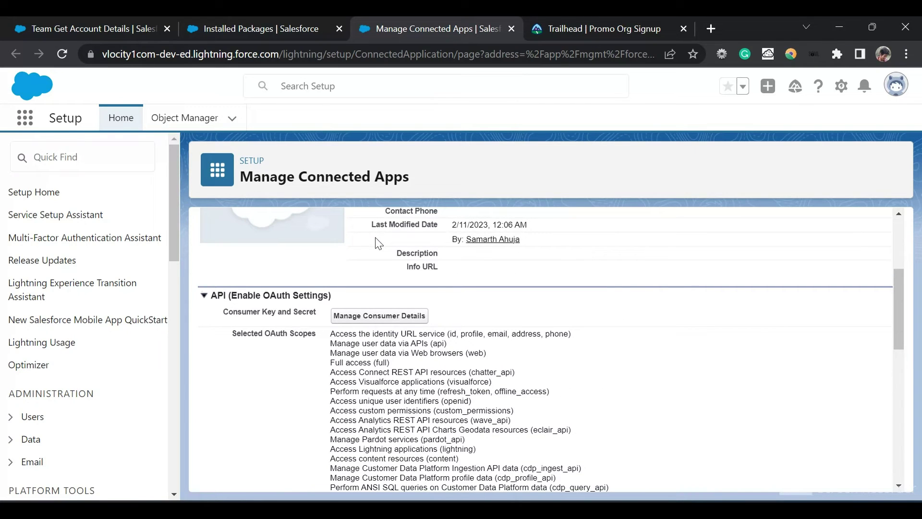
scroll(377, 243, "down", 5)
scroll(378, 244, "up", 9)
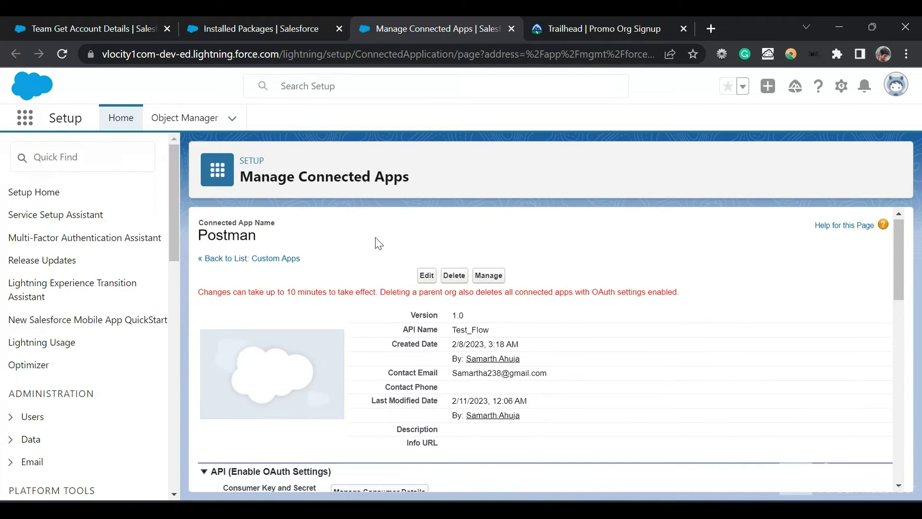
Switch to Postman and review the GET request's OAuth 2.0 settings, including the Auth URL and Access Token URL
key("alt+Tab")
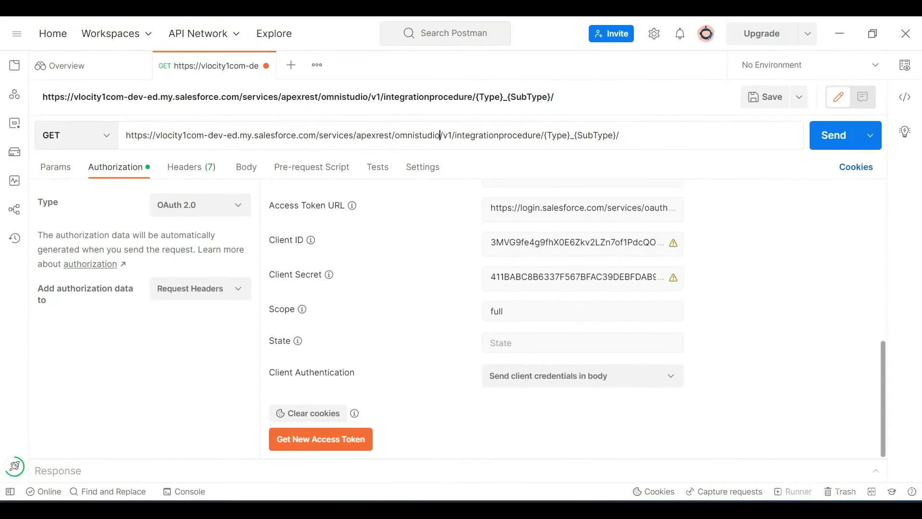
scroll(456, 313, "up", 5)
scroll(456, 313, "up", 1)
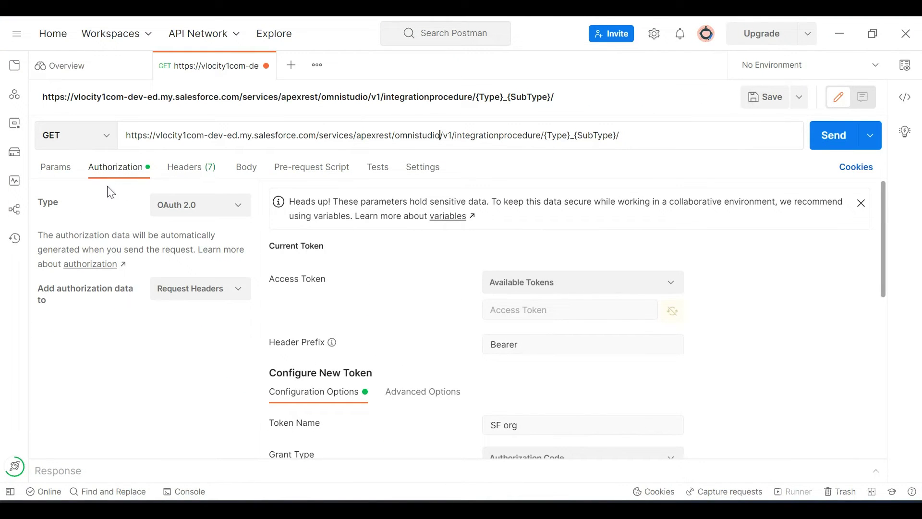
scroll(473, 317, "down", 12)
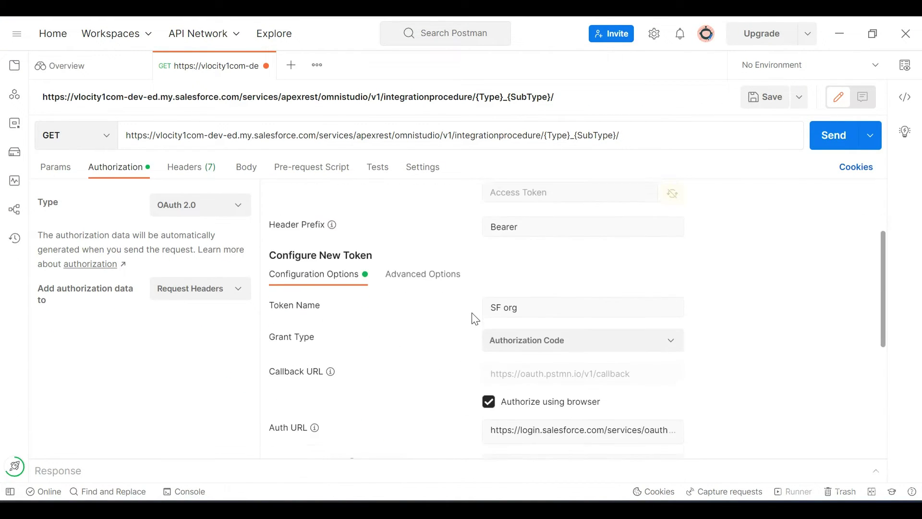
scroll(437, 299, "down", 2)
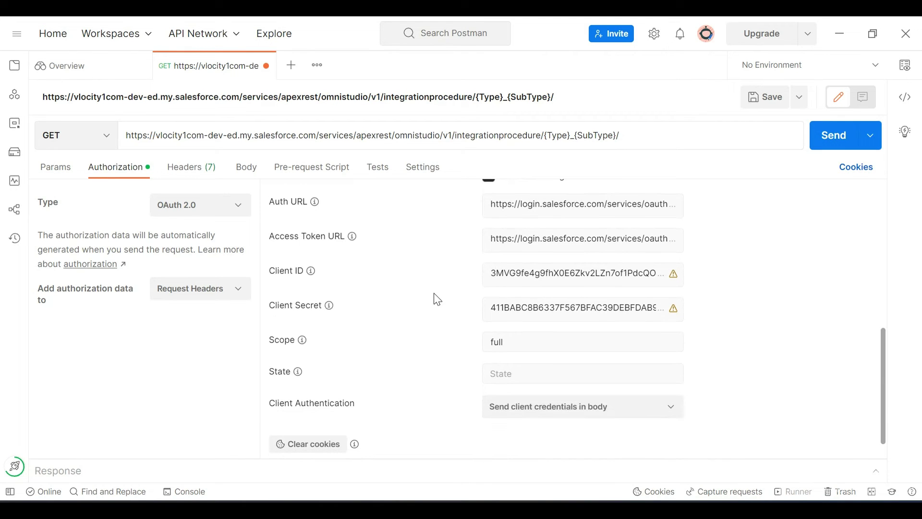
scroll(384, 283, "up", 1)
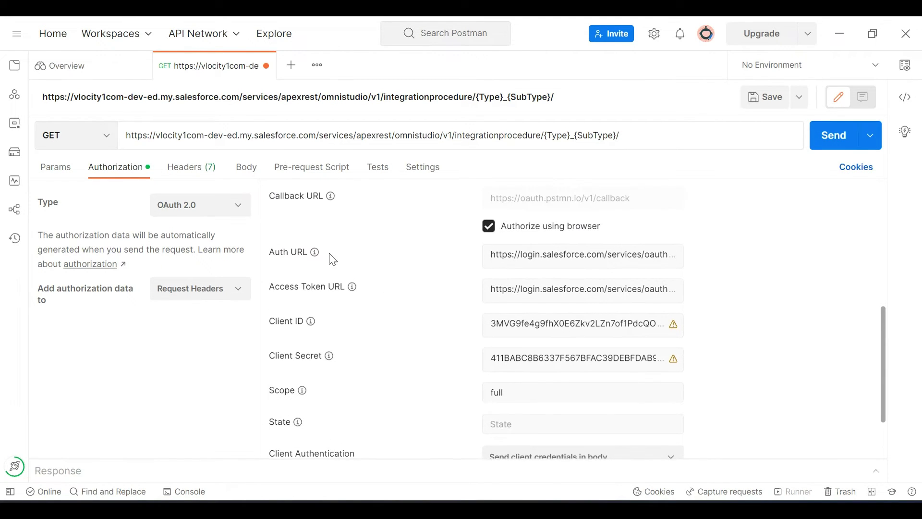
left_click(534, 256)
left_click(542, 293)
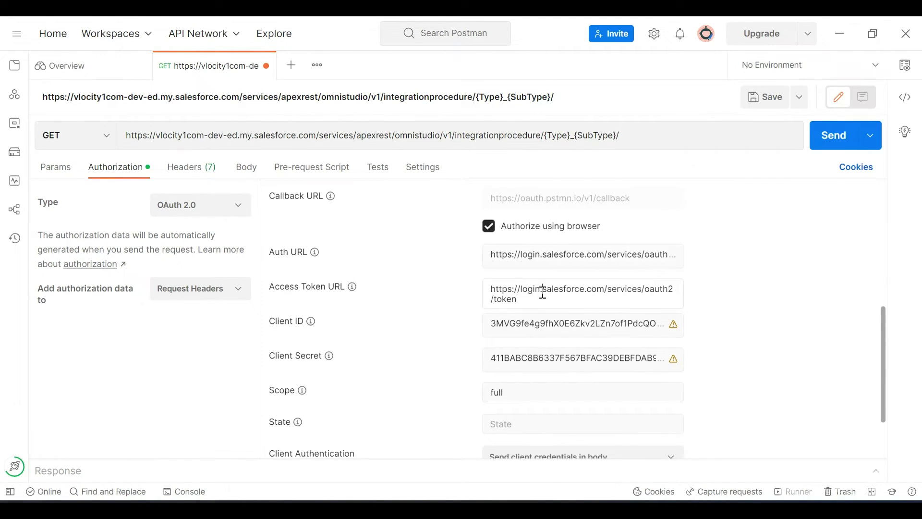
Request a new access token using the configured OAuth 2.0 authorization settings
scroll(542, 293, "up", 3)
scroll(542, 291, "down", 5)
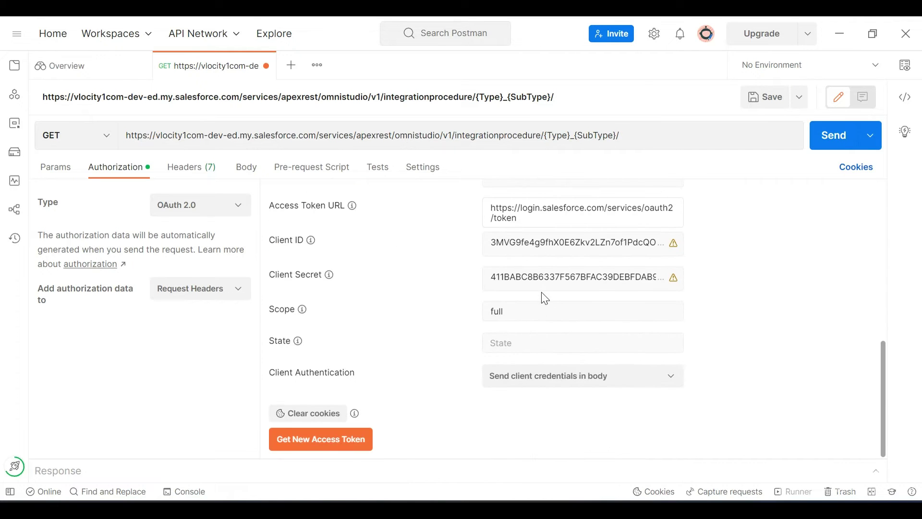
left_click(321, 439)
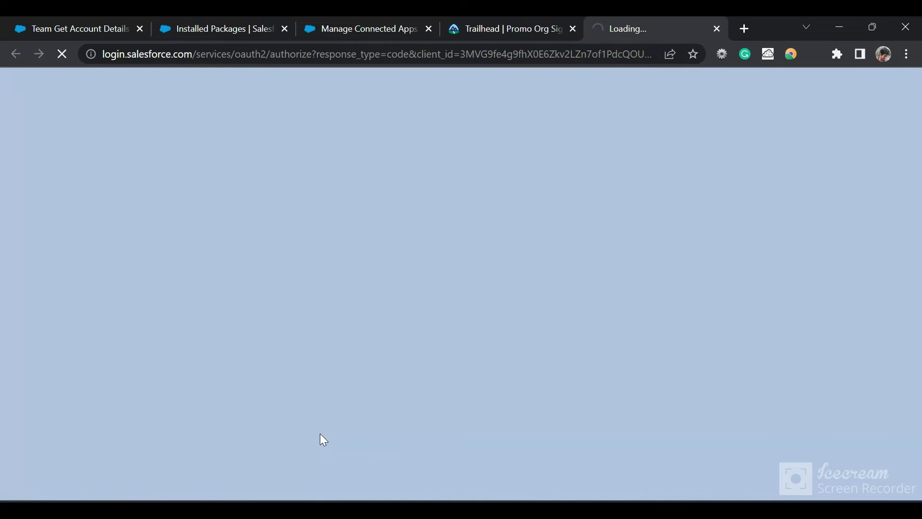
Allow the connected app's requested access to the Salesforce org and let the browser return to Postman
scroll(405, 355, "down", 5)
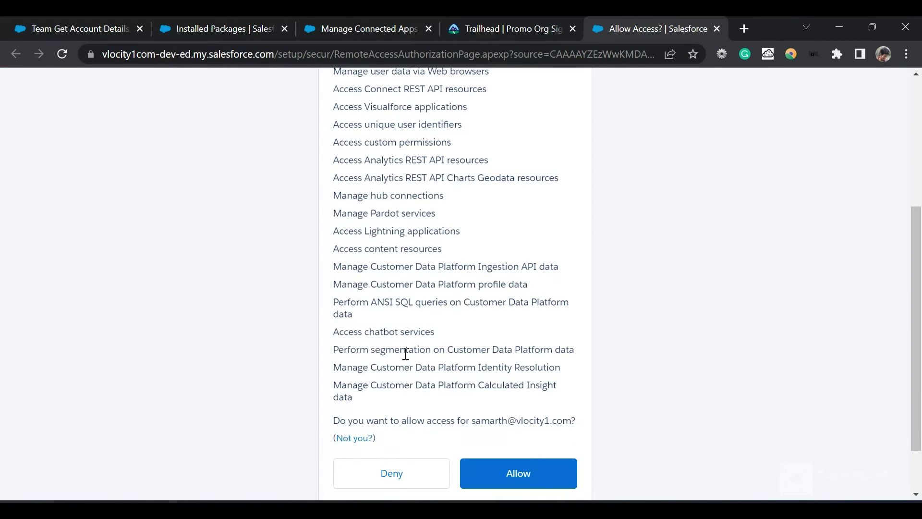
scroll(406, 354, "up", 5)
scroll(406, 354, "down", 6)
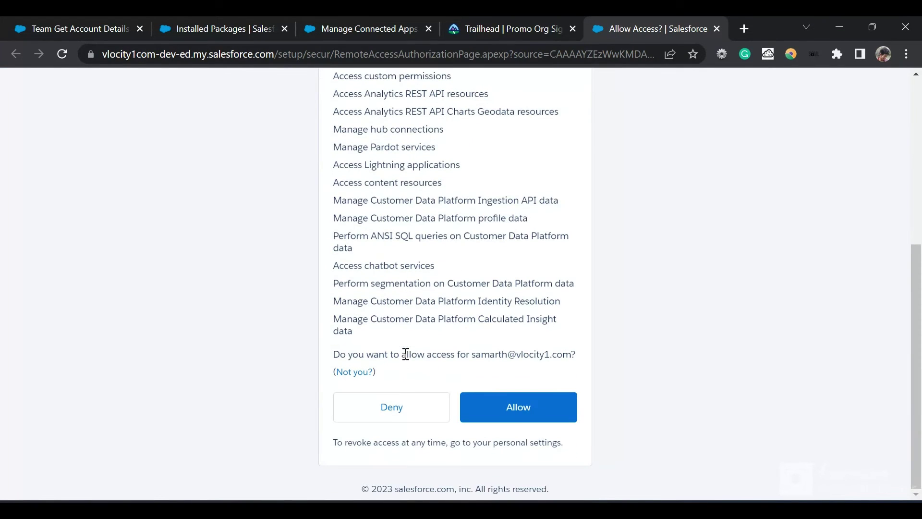
left_click(516, 405)
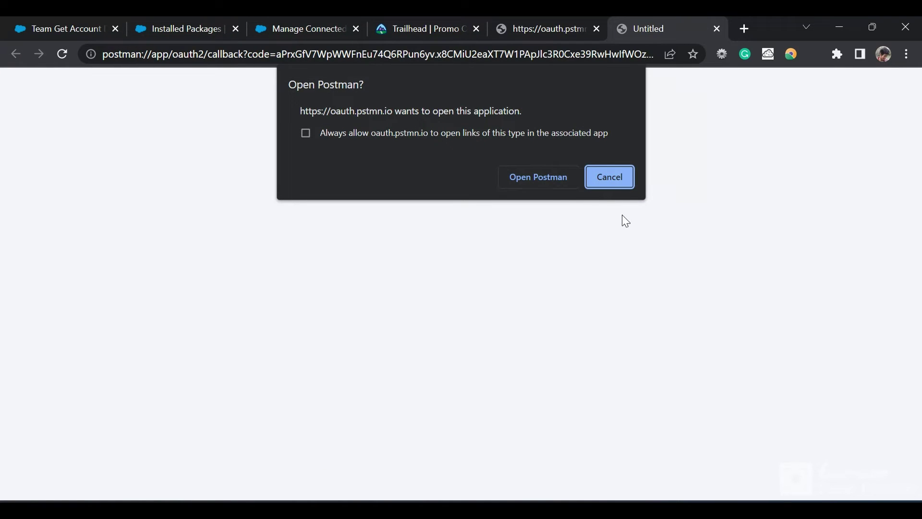
left_click(547, 174)
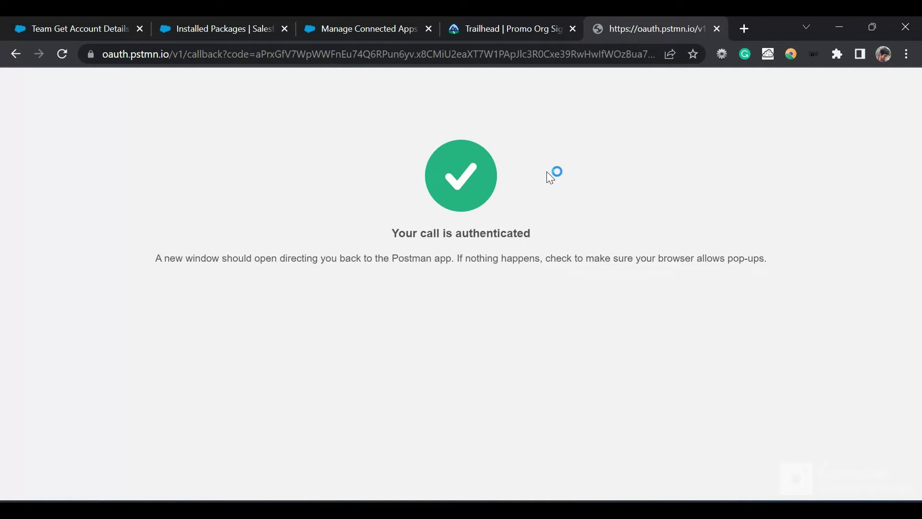
Review the request's current access token, its generated headers and its body settings
scroll(728, 204, "up", 3)
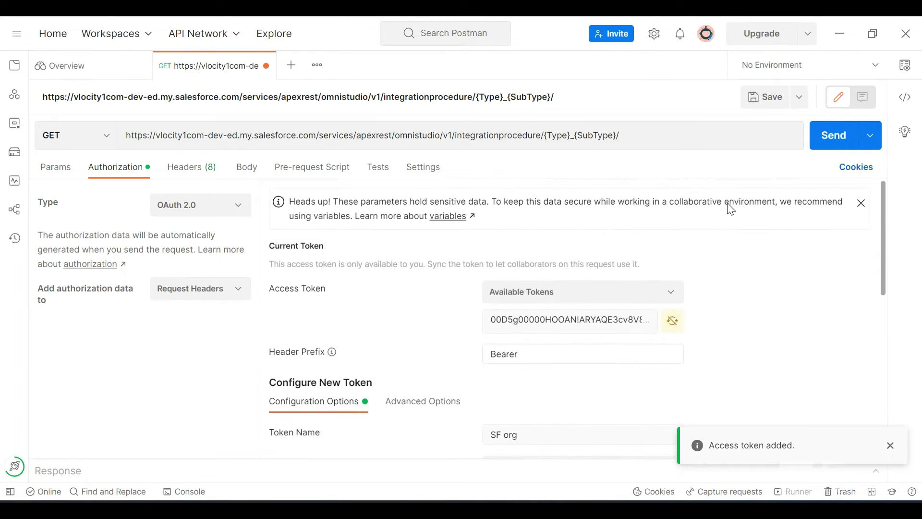
left_click(192, 177)
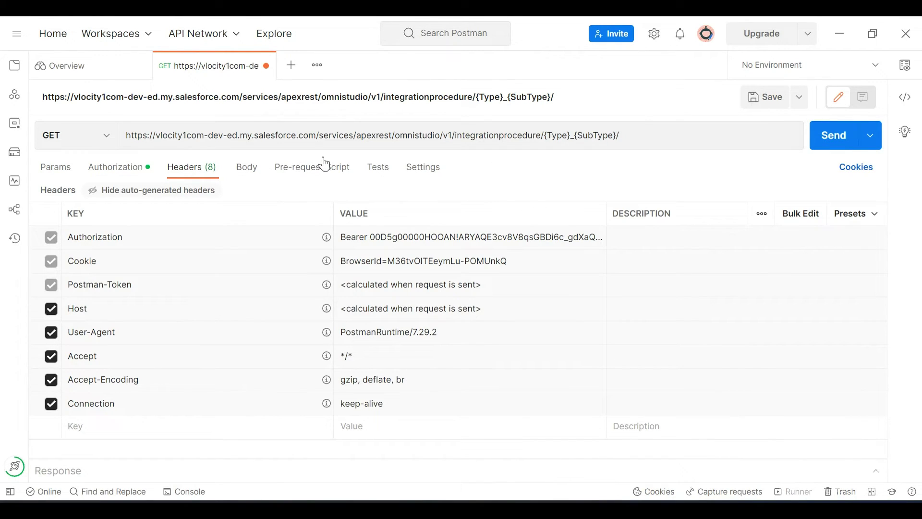
left_click(251, 168)
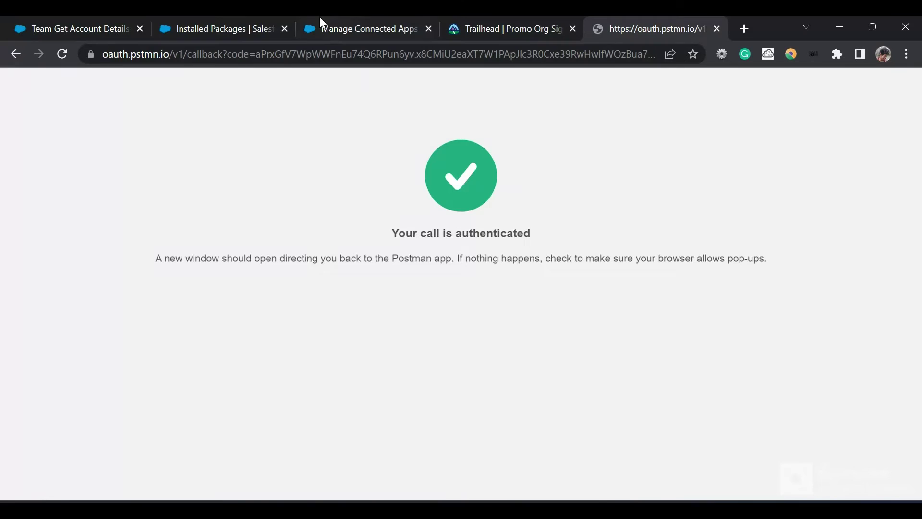
Replace the {Type} placeholder in the Postman request URL with team, taken from the integration procedure's Procedure Configuration in Salesforce
left_click(207, 26)
left_click(88, 26)
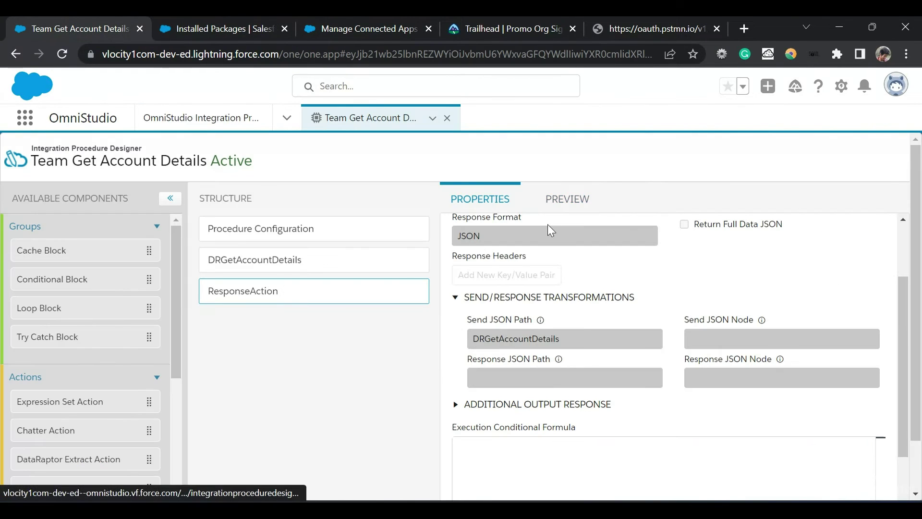
left_click(305, 241)
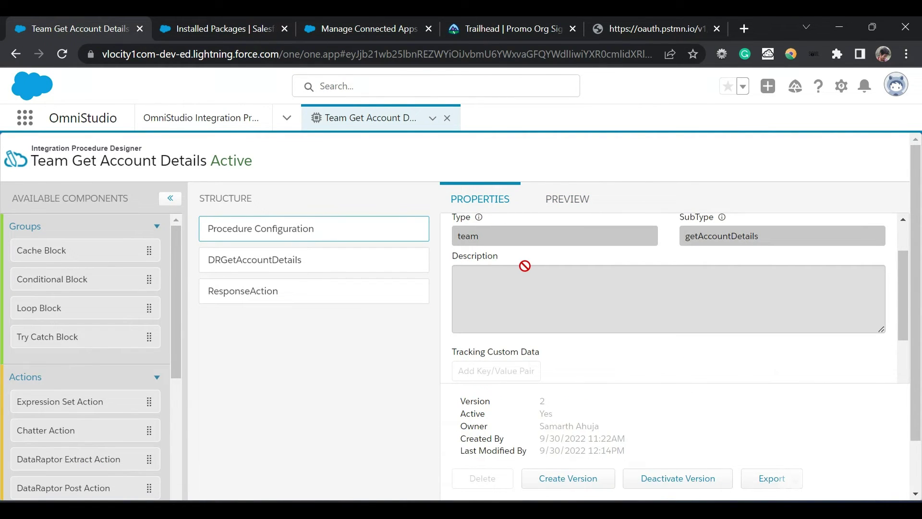
double_click(468, 235)
key("alt+Tab")
double_click(557, 136)
Replace the {SubType} placeholder in the request URL with getAccountDetails from the Procedure Configuration, and send the GET request
key("alt+Tab")
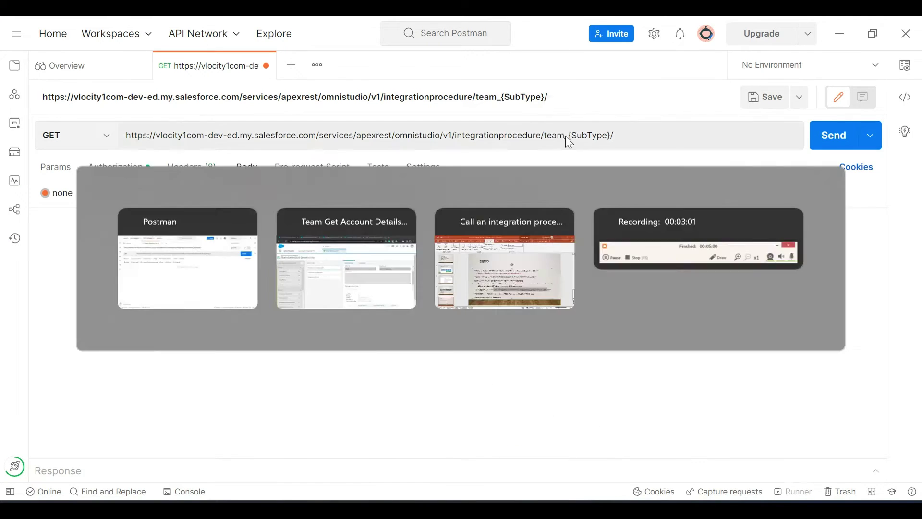
double_click(707, 234)
key("ctrl+c")
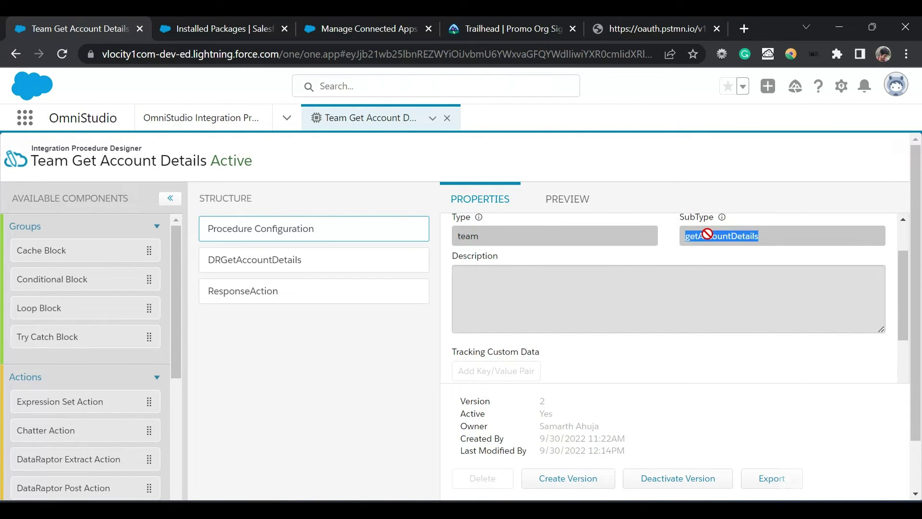
key("alt+Tab")
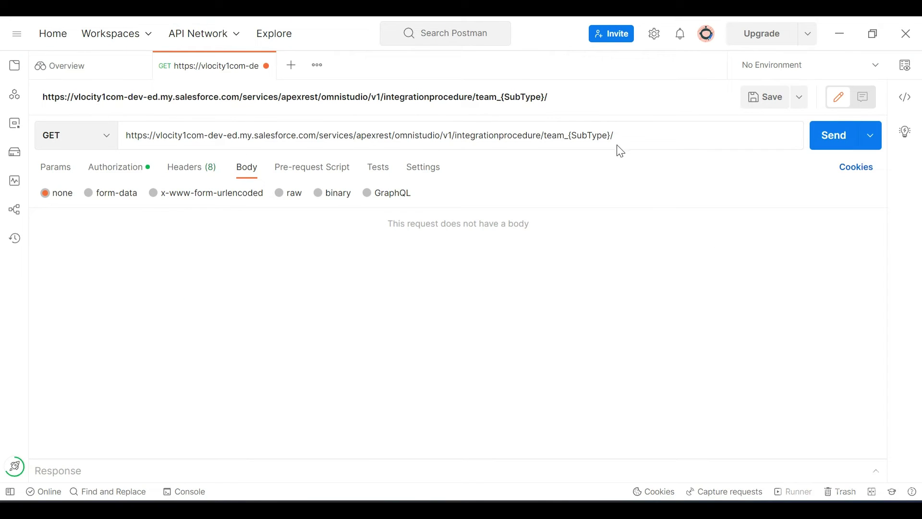
left_click_drag(608, 136, 571, 137)
key("ctrl+v")
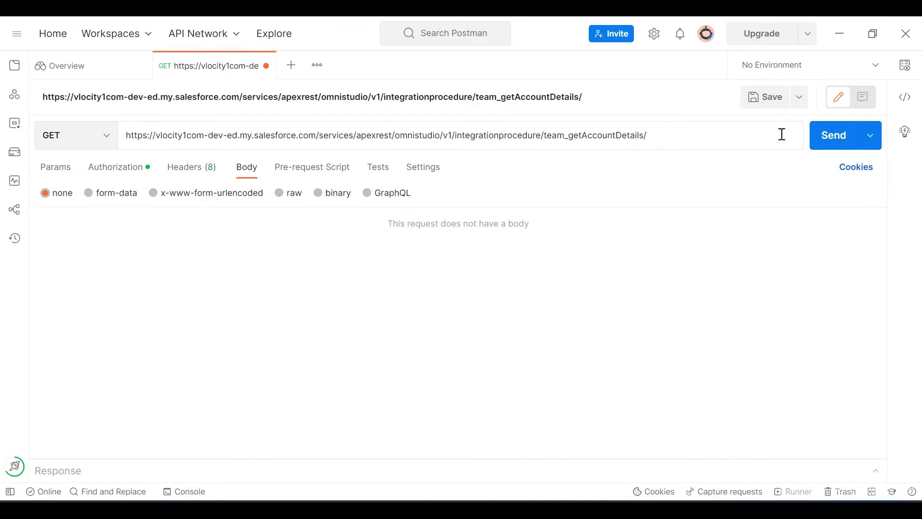
left_click(838, 139)
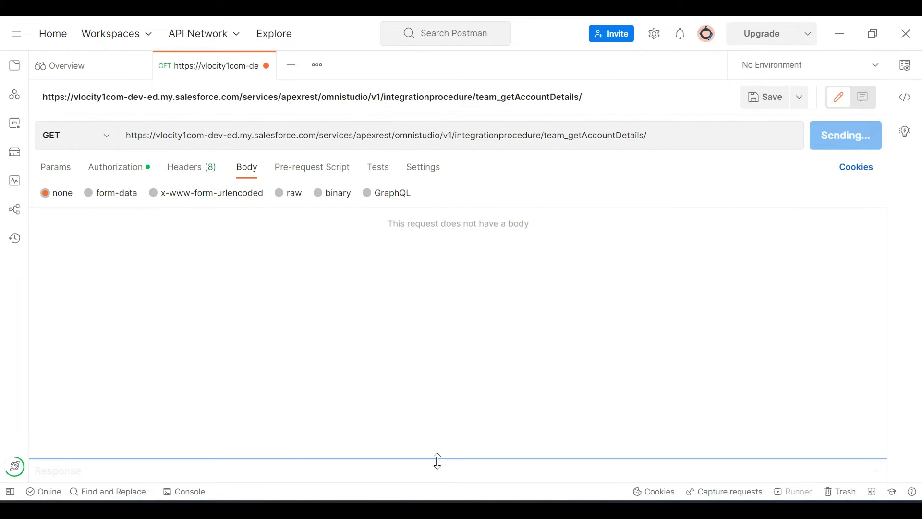
left_click_drag(439, 460, 463, 270)
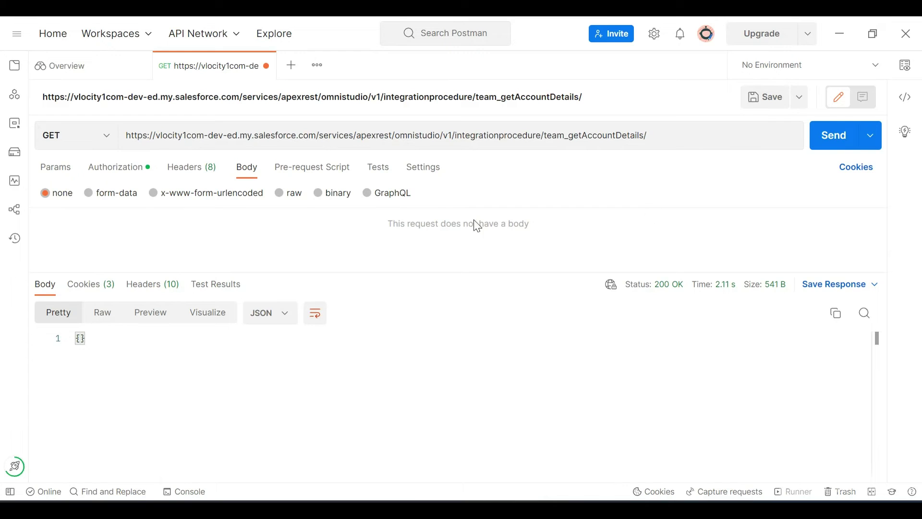
Add a query parameter with the key AccountId, copied from the DRGetAccountDetails element's input parameters in Salesforce
left_click(69, 173)
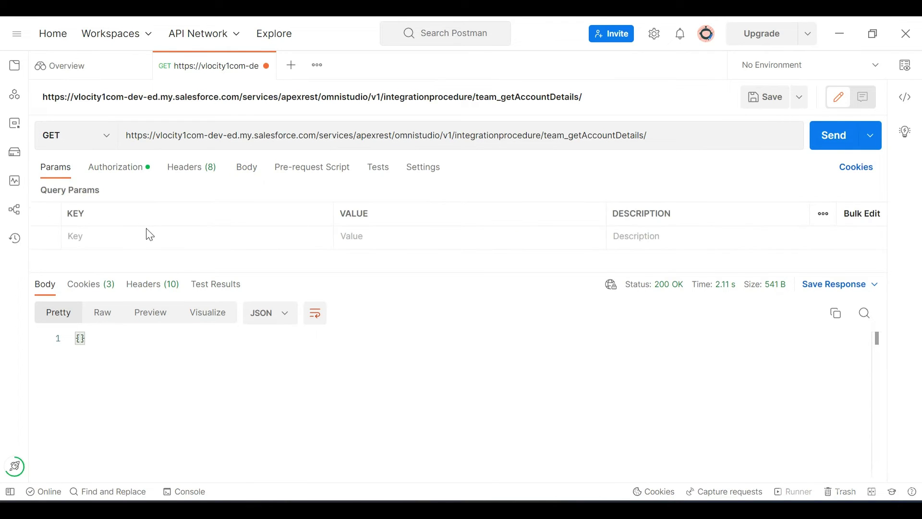
key("alt+Tab")
mouse_move(251, 273)
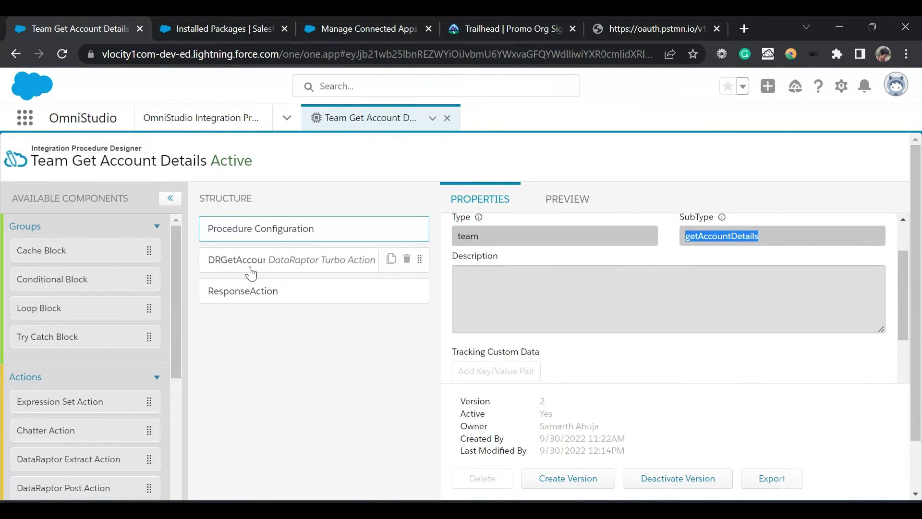
left_click(294, 273)
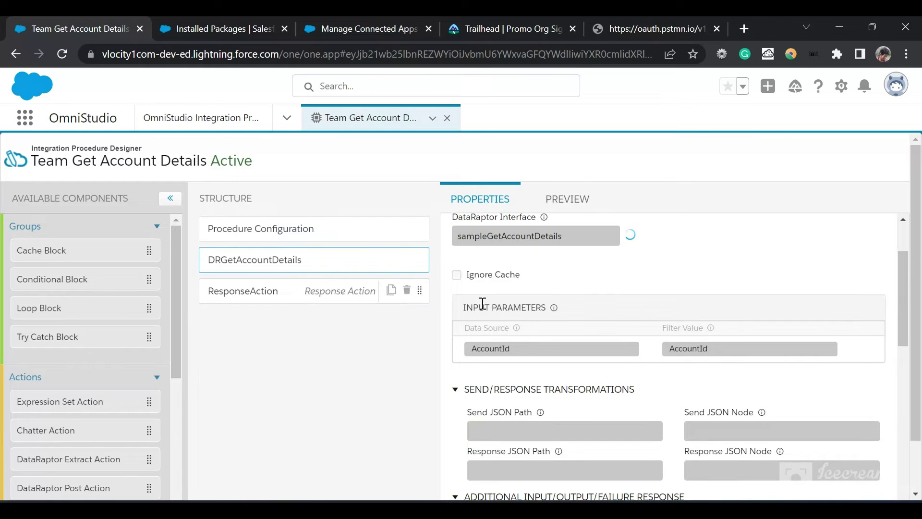
double_click(495, 349)
key("ctrl+c")
key("alt+Tab")
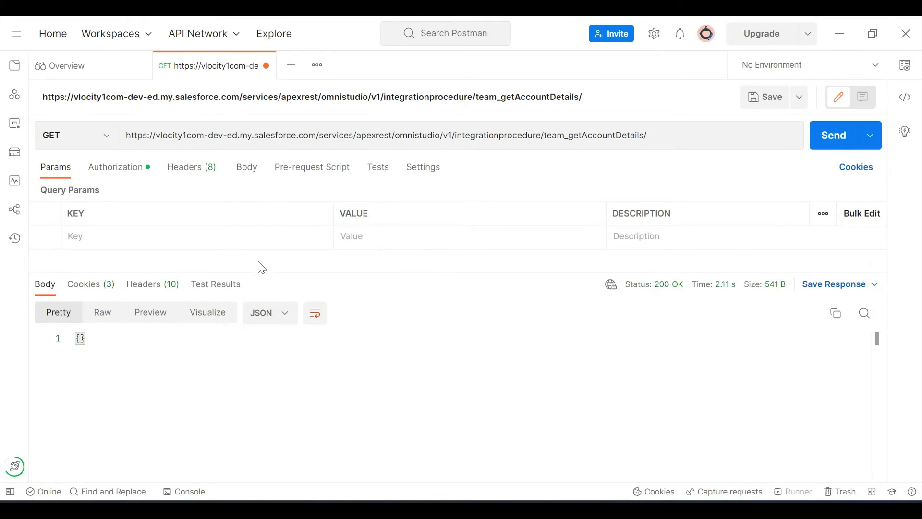
left_click(222, 237)
key("ctrl+v")
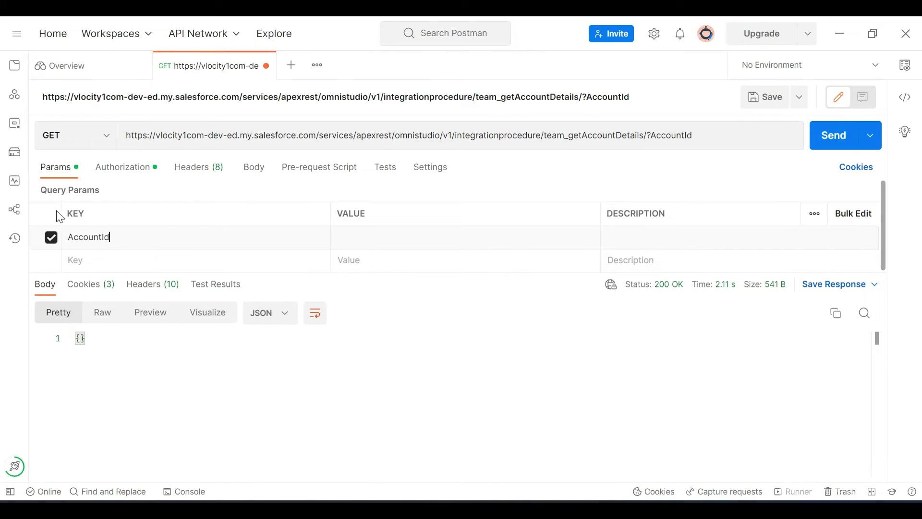
Set the AccountId parameter's value to the Acme account's record ID and send the GET request
key("alt+Tab")
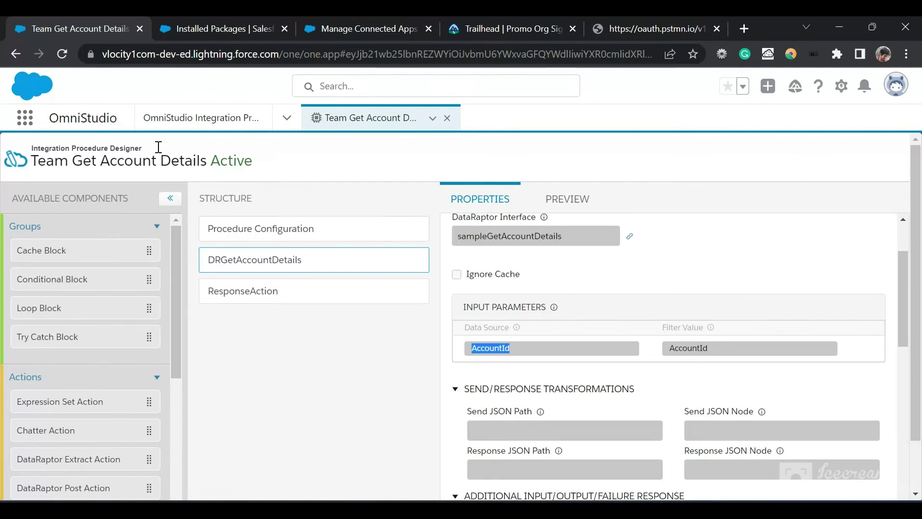
left_click(20, 126)
type("A")
key("alt+Tab")
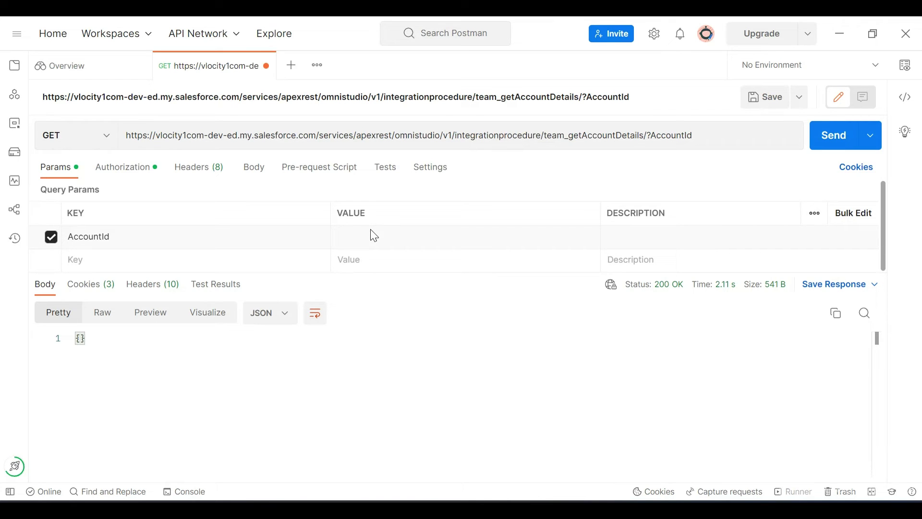
type("0015g00000uFFI8AAO")
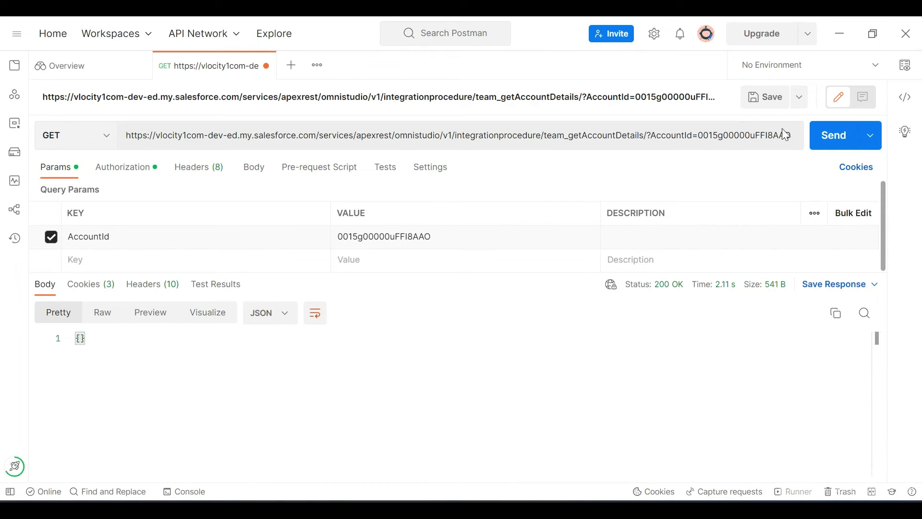
left_click(833, 142)
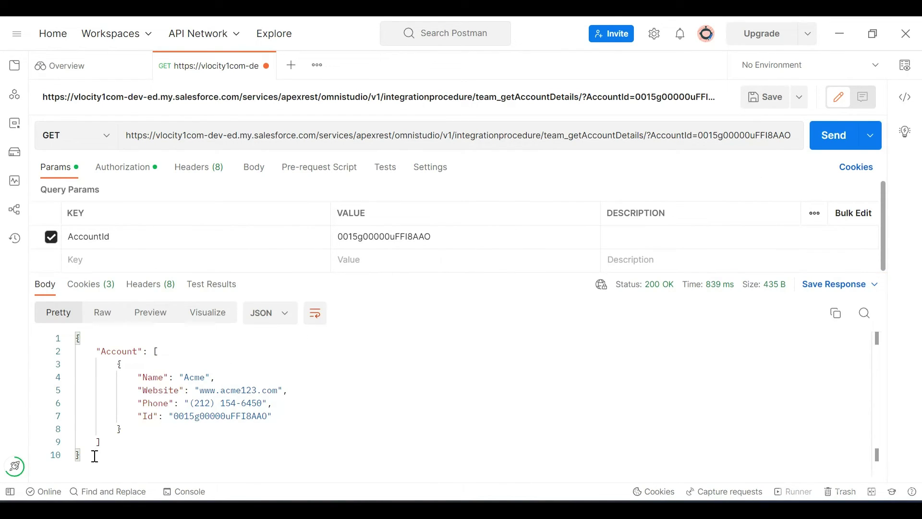
left_click_drag(94, 456, 78, 336)
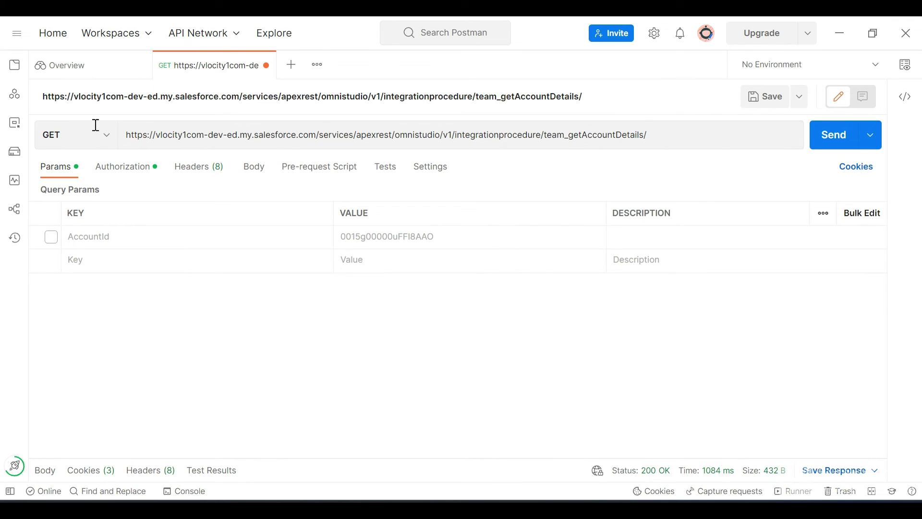
Change the request method to POST and replace getAccountDetails in the URL with saveAccountDetails, copied from the Team Save Account Details procedure
left_click(107, 137)
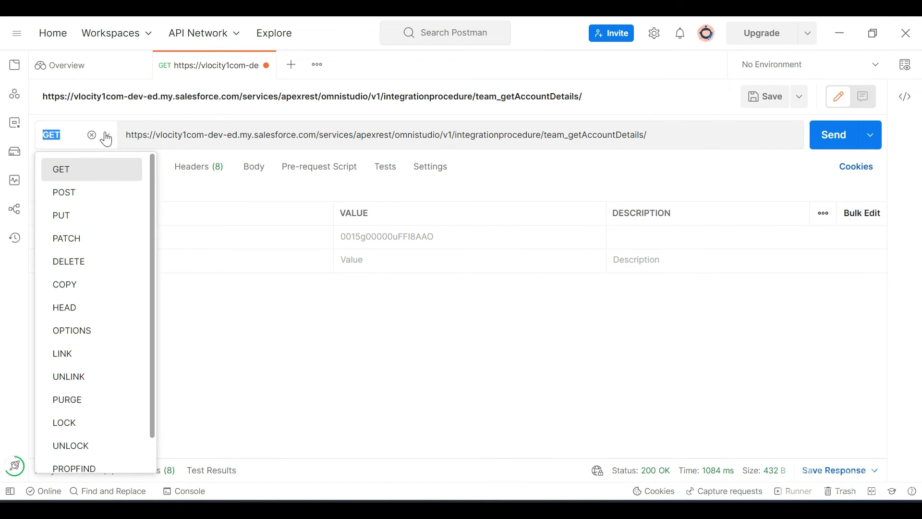
left_click(88, 195)
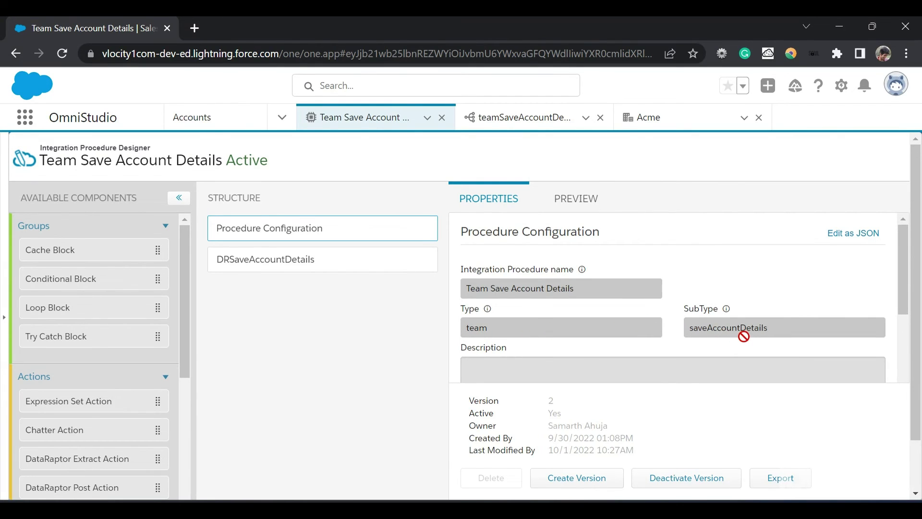
double_click(724, 330)
key("ctrl+c")
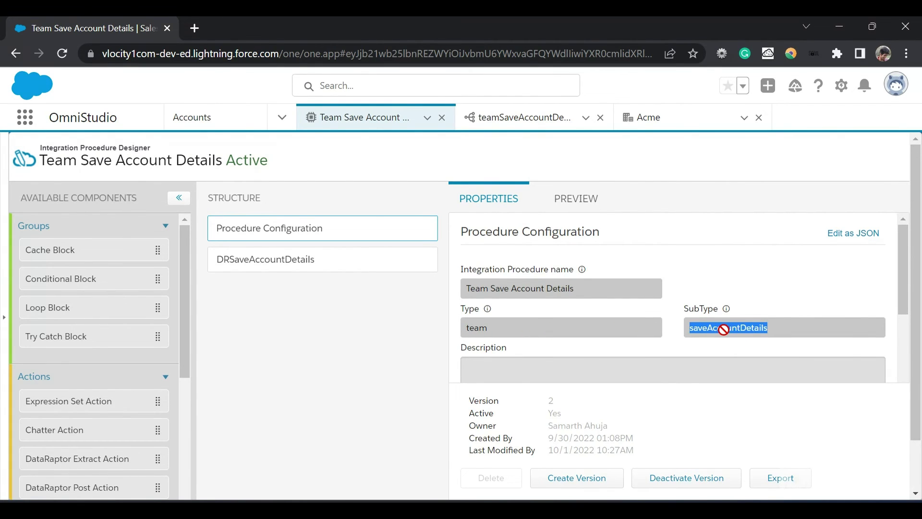
key("alt+Tab")
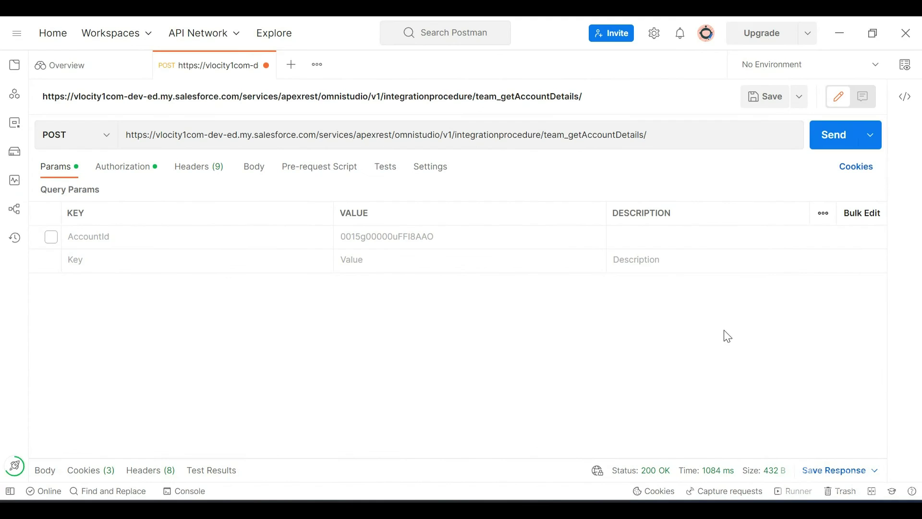
double_click(595, 130)
key("ctrl+v")
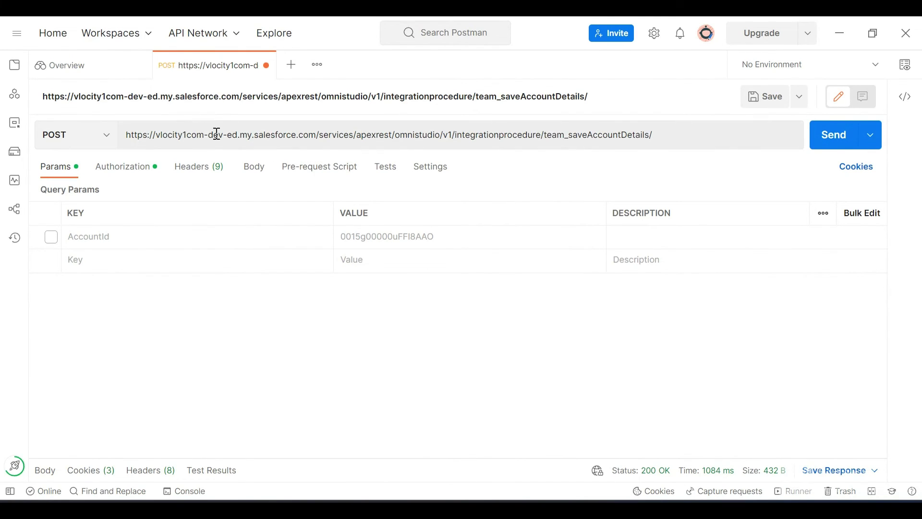
Examine the DRSaveAccountDetails element and the teamSaveAccountDetails DataRaptor's objects, field mappings and input JSON to determine the request body's structure
left_click(250, 169)
key("alt+Tab")
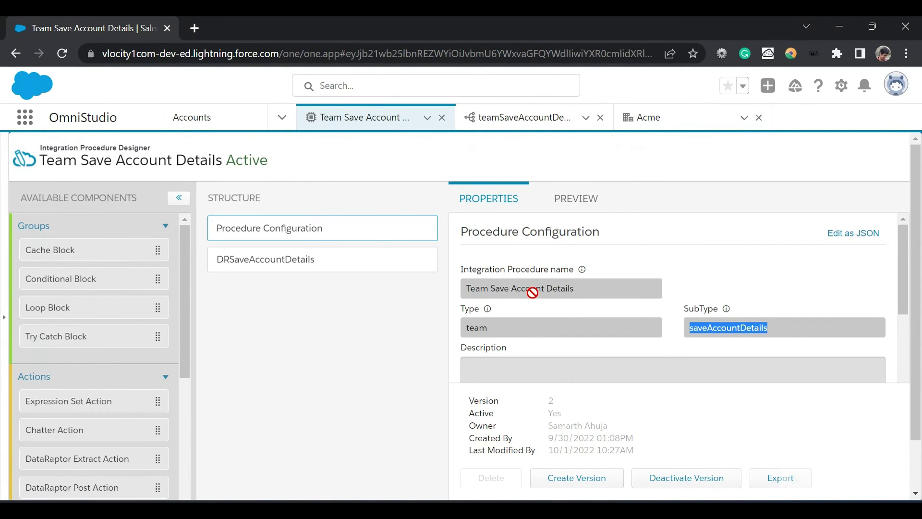
left_click(292, 267)
scroll(482, 291, "down", 1)
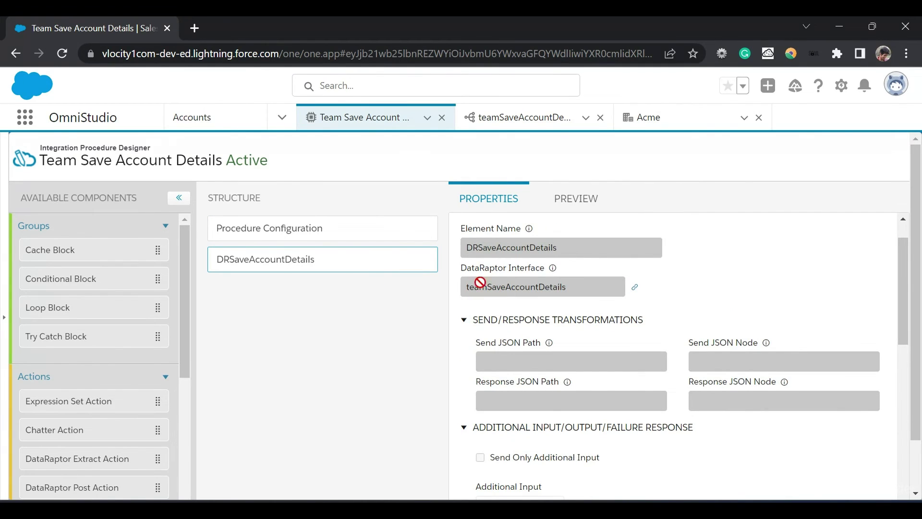
left_click(509, 128)
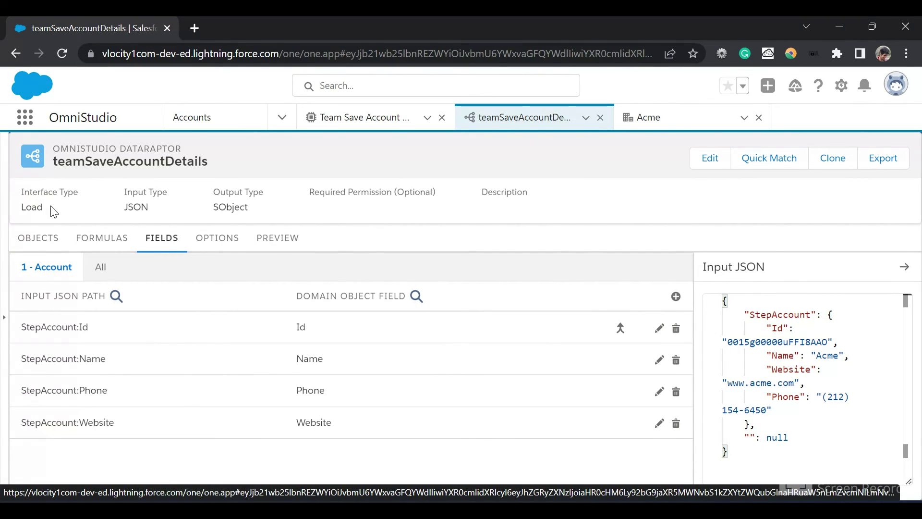
left_click(42, 242)
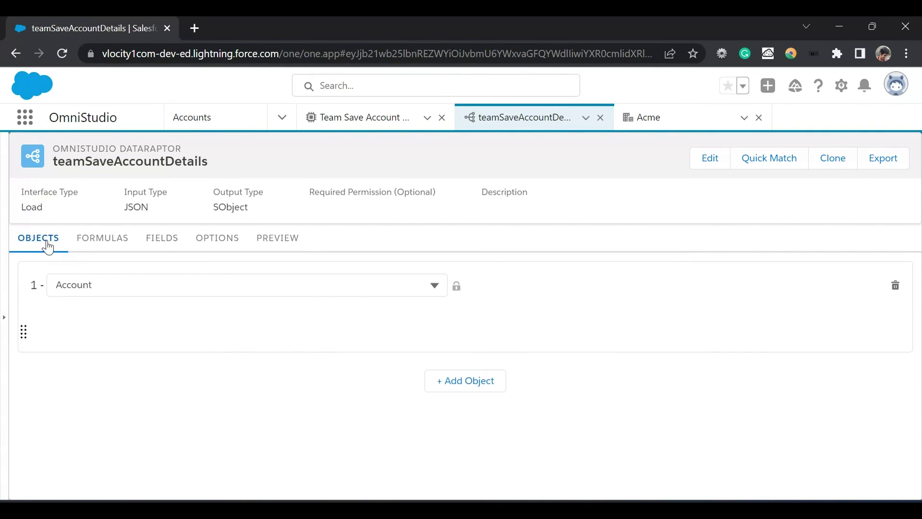
left_click(150, 241)
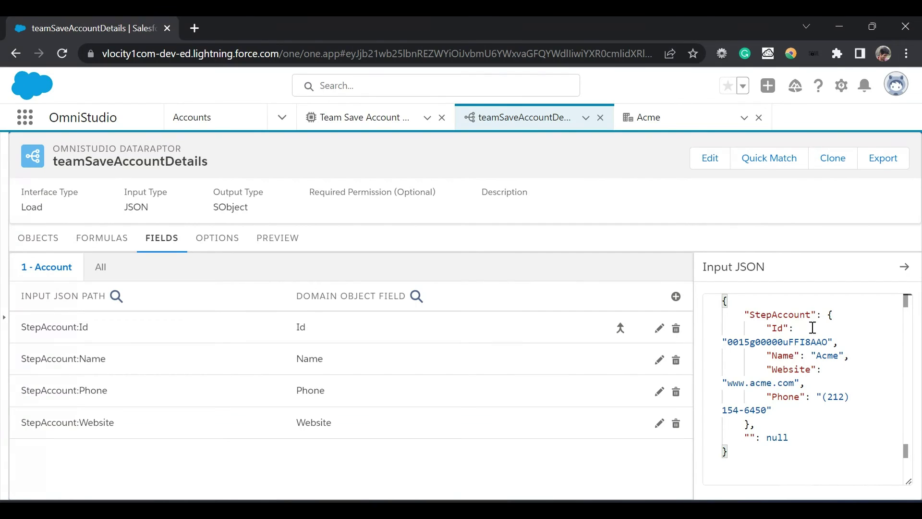
Copy the teamSaveAccountDetails DataRaptor's full input JSON into the Postman request as a raw body in JSON format
double_click(780, 315)
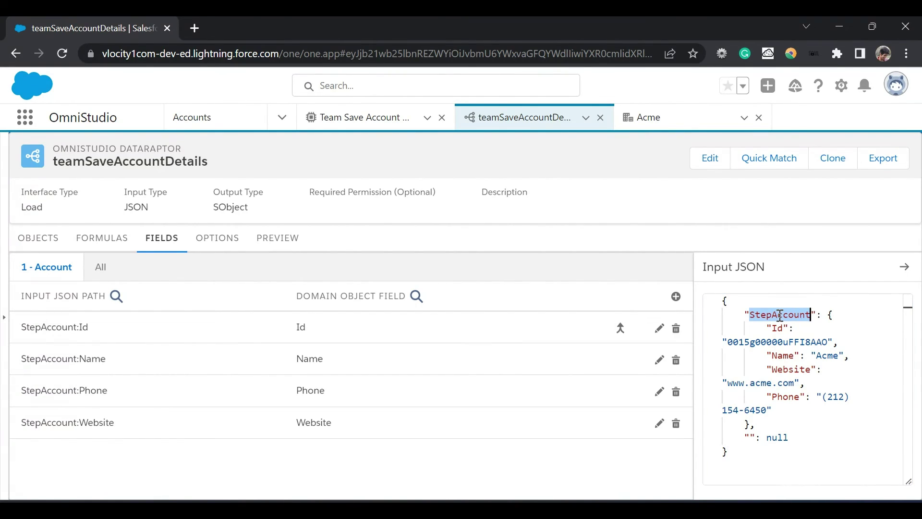
left_click_drag(763, 328, 819, 407)
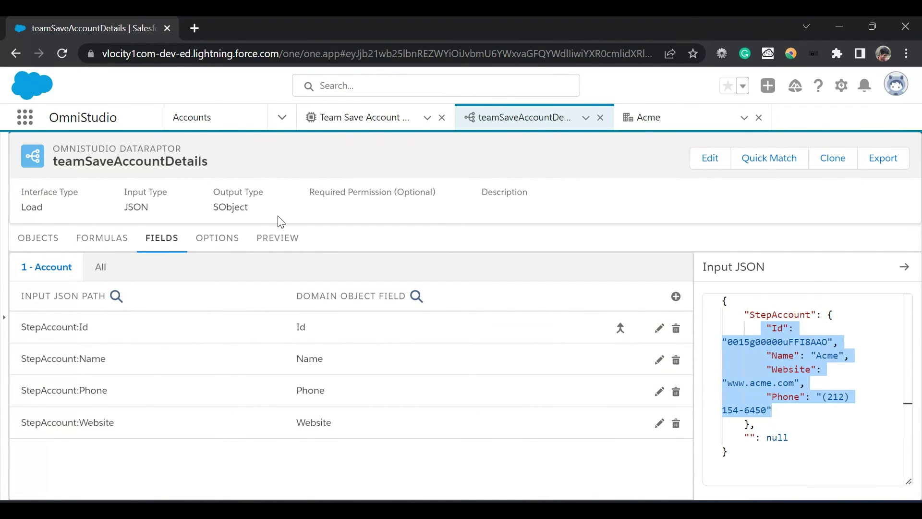
left_click(824, 405)
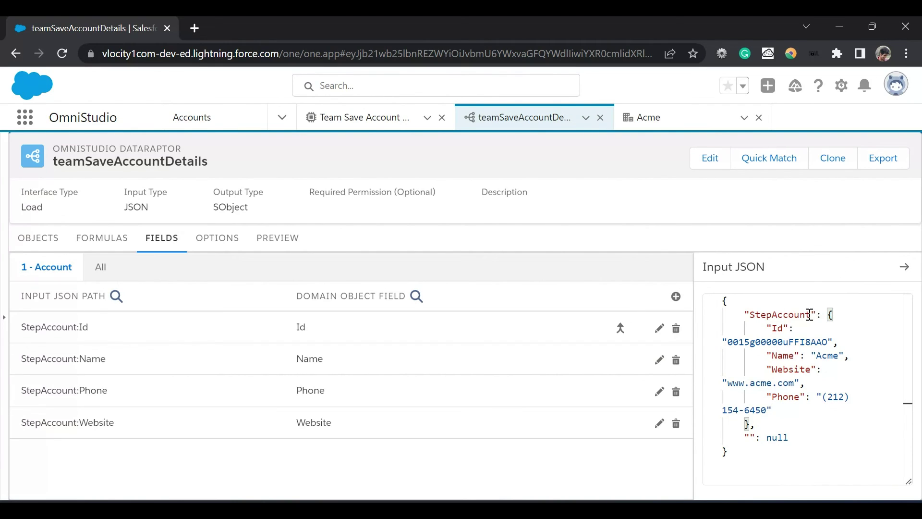
key("ctrl+a")
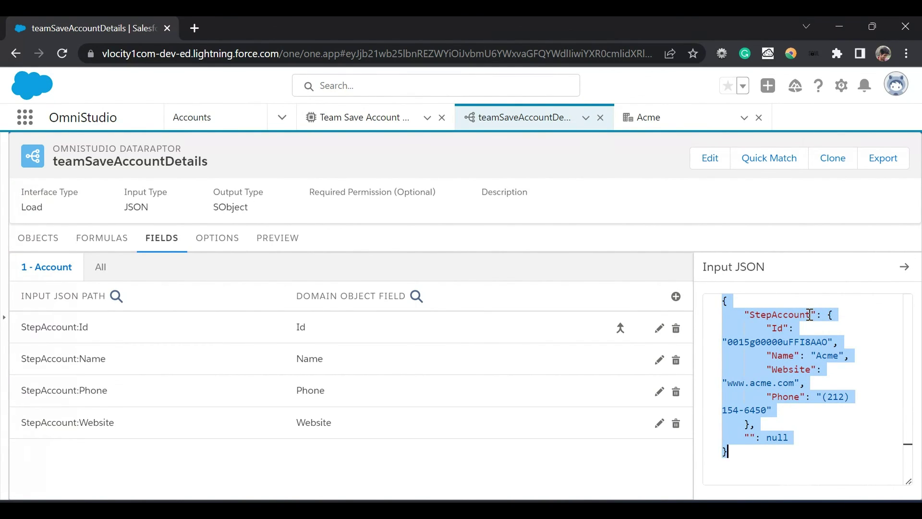
key("alt+Tab")
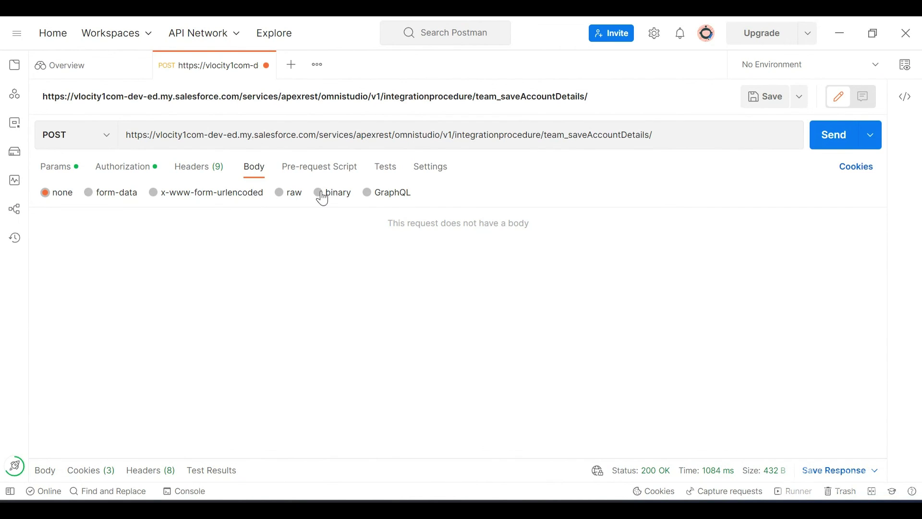
left_click(286, 197)
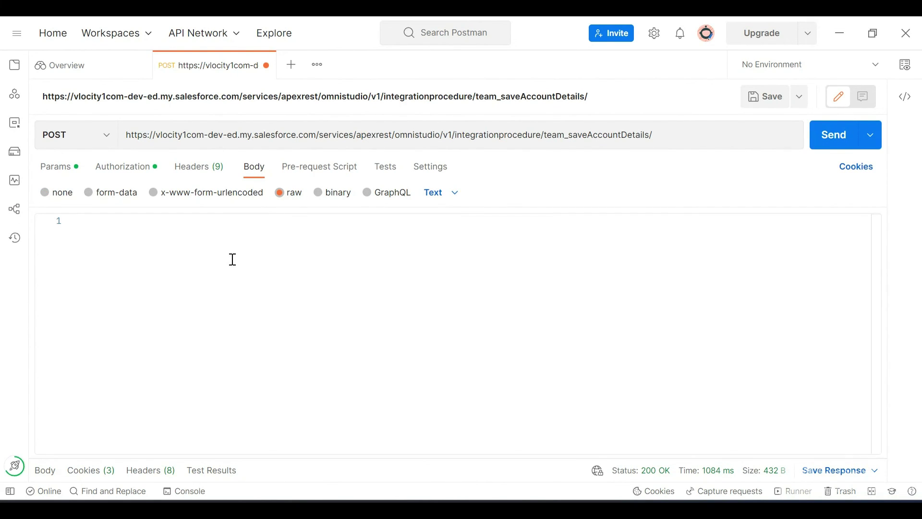
type("{     \"StepAccount\": {         \"Id\": \"0015g00000uFFI8AA0\",         \"Name\": \"Acme\",         \"Website\": \"www.acme.com\",         \"Phone\": \"(212) 154-6450\"     },     \"\": null }")
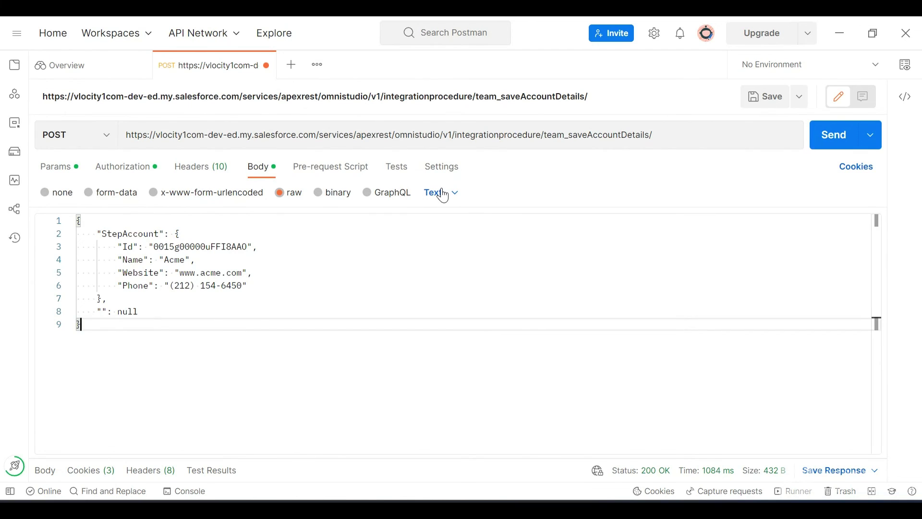
left_click(440, 193)
left_click(453, 265)
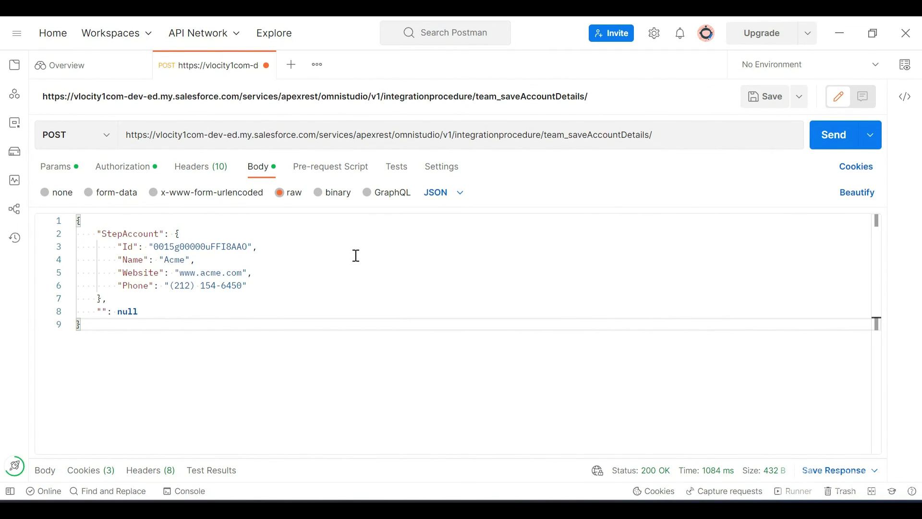
Remove the empty-key null entry and the comma before it from the request body
left_click(215, 261)
left_click_drag(147, 312, 25, 318)
key("BackSpace")
key("BackSpace")
key("BackSpace")
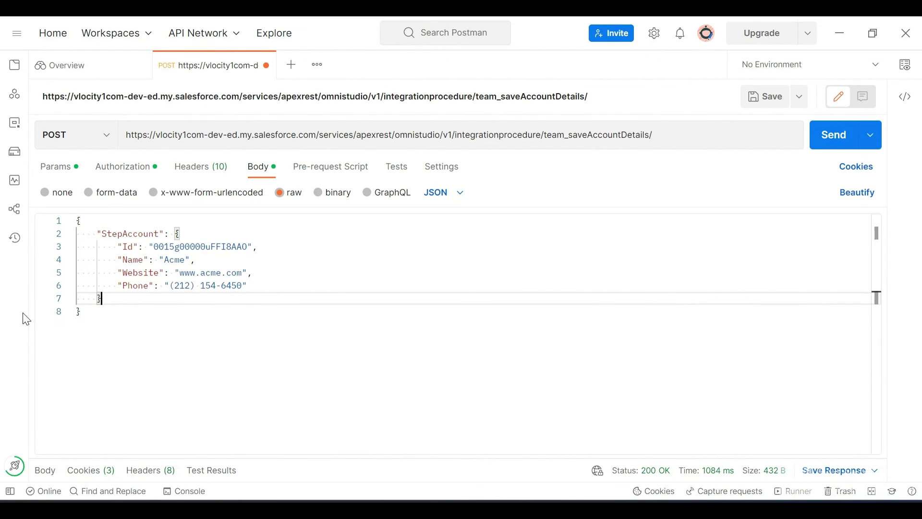
Set the body's Name value to "Postman Tut", send the POST request and expand the response area
double_click(169, 260)
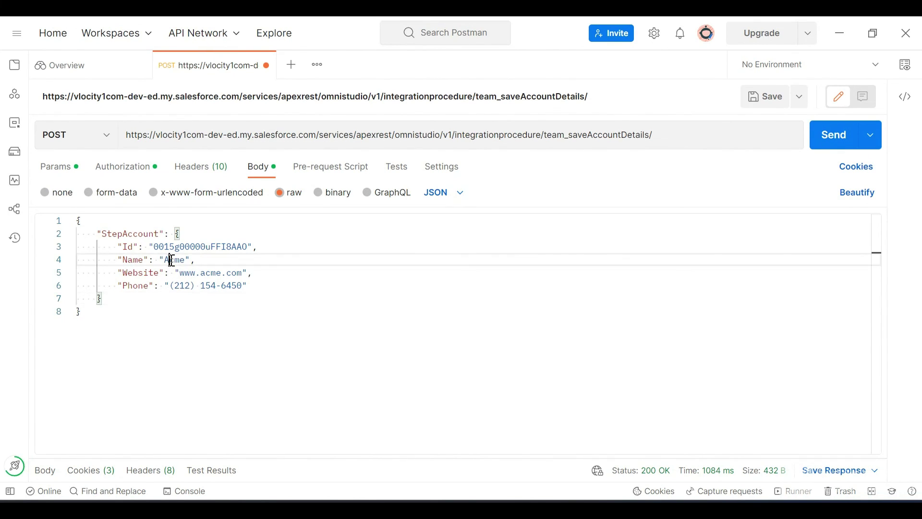
type("Postman Tut")
left_click(828, 145)
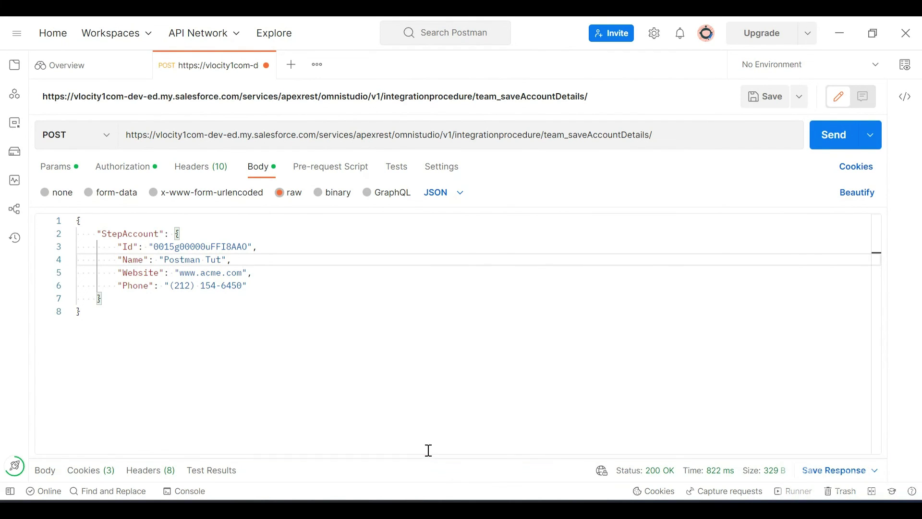
left_click_drag(427, 457, 412, 292)
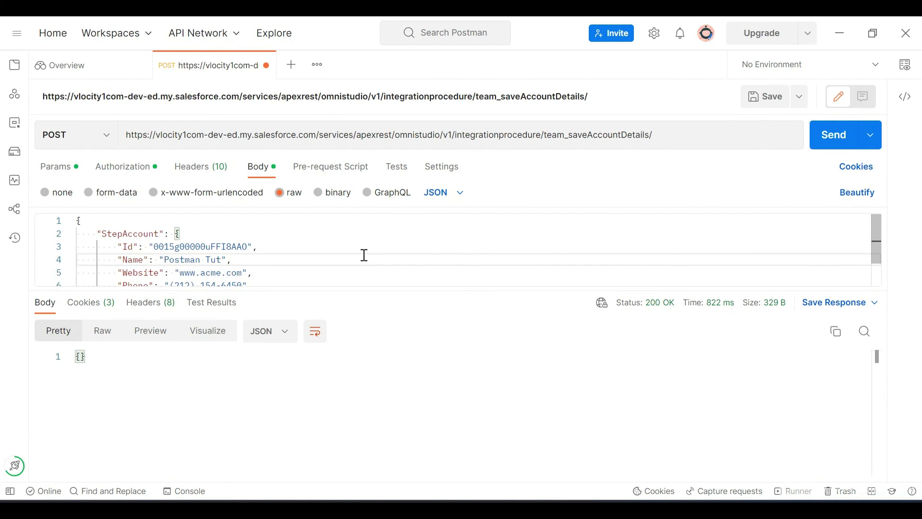
Check the account record's name and details in Salesforce, and return to Postman to collapse the response area
key("alt+Tab")
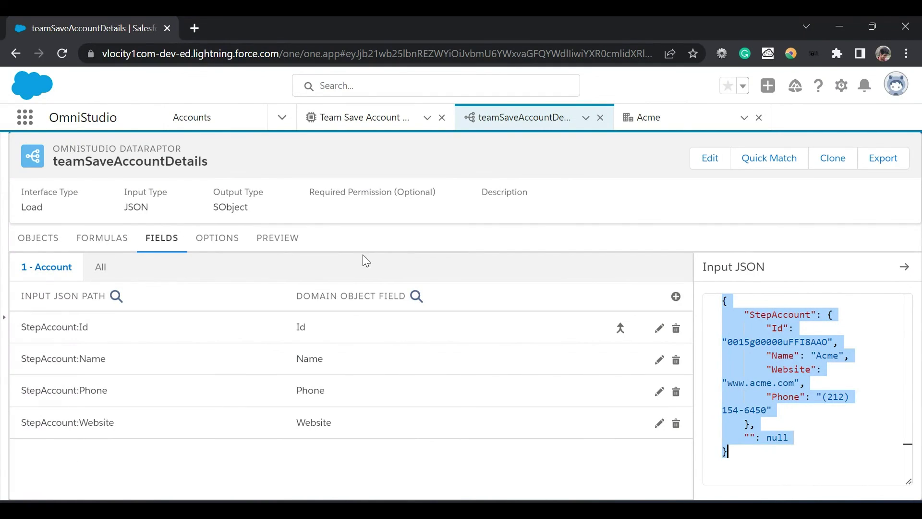
left_click(642, 113)
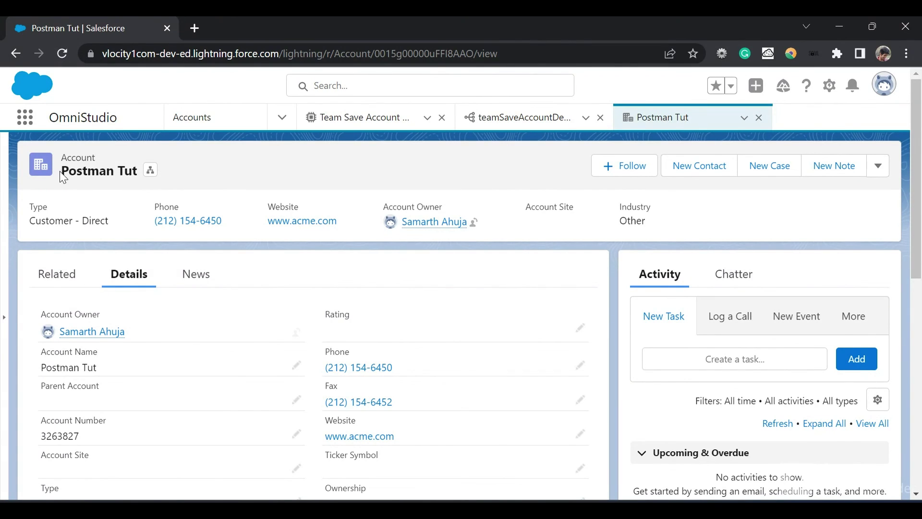
left_click_drag(59, 171, 138, 169)
left_click(234, 172)
scroll(230, 342, "down", 10)
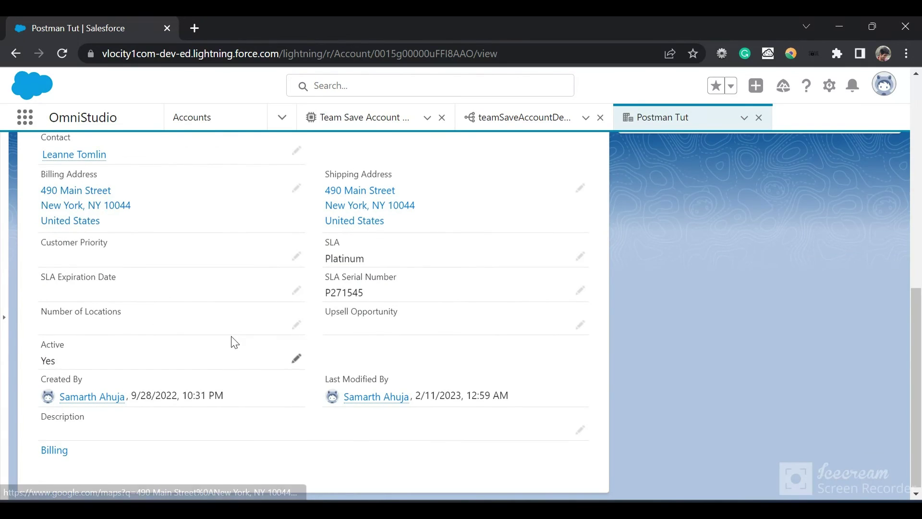
scroll(232, 343, "up", 10)
key("alt+Tab")
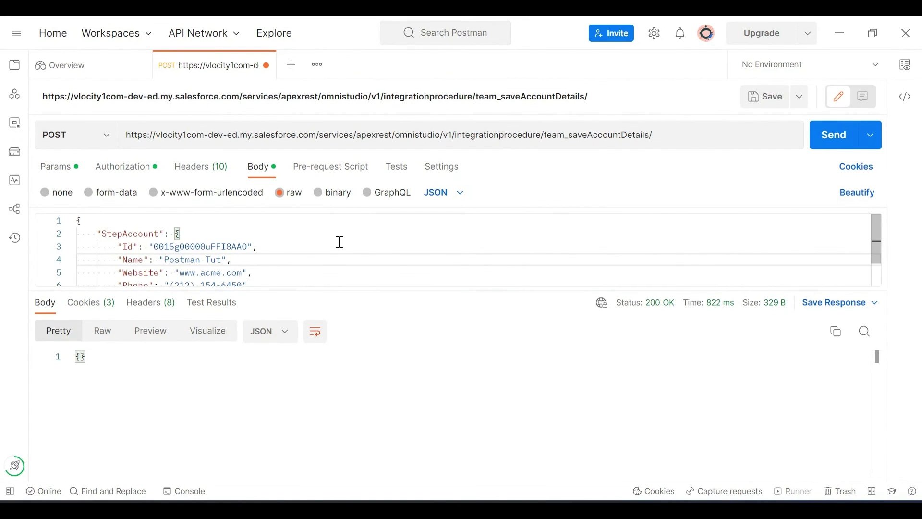
left_click_drag(338, 289, 351, 470)
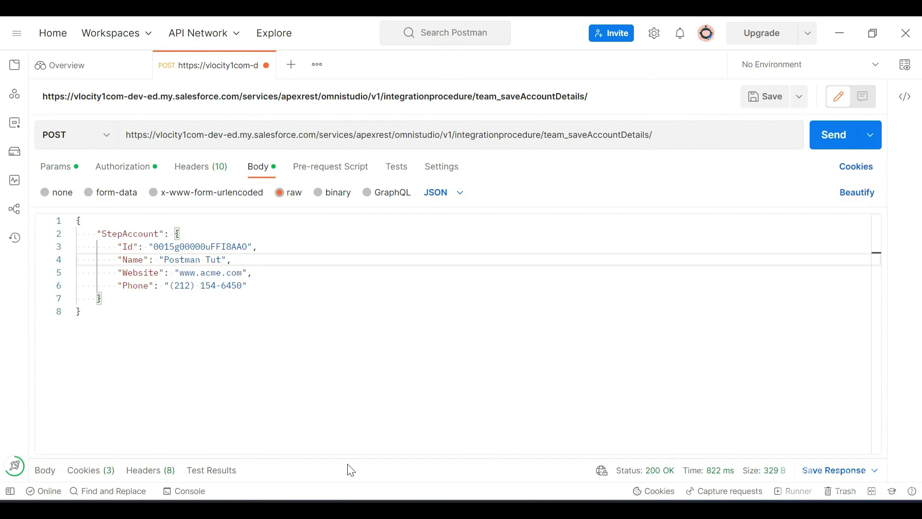